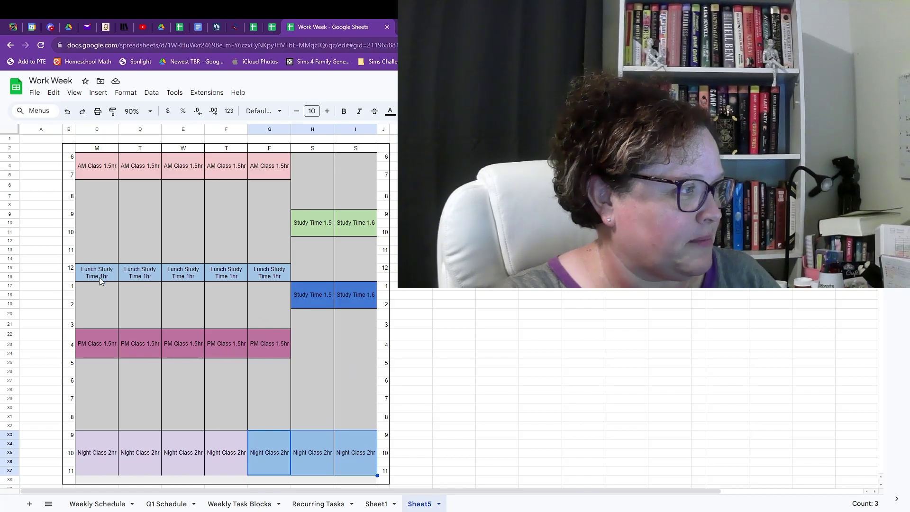
Undo the blue fill changes on the weekday lunch study cells and the weekend early-afternoon study cells.
{"action": "key", "text": "ctrl+z"}
{"action": "left_click", "coordinate": [284, 231]}
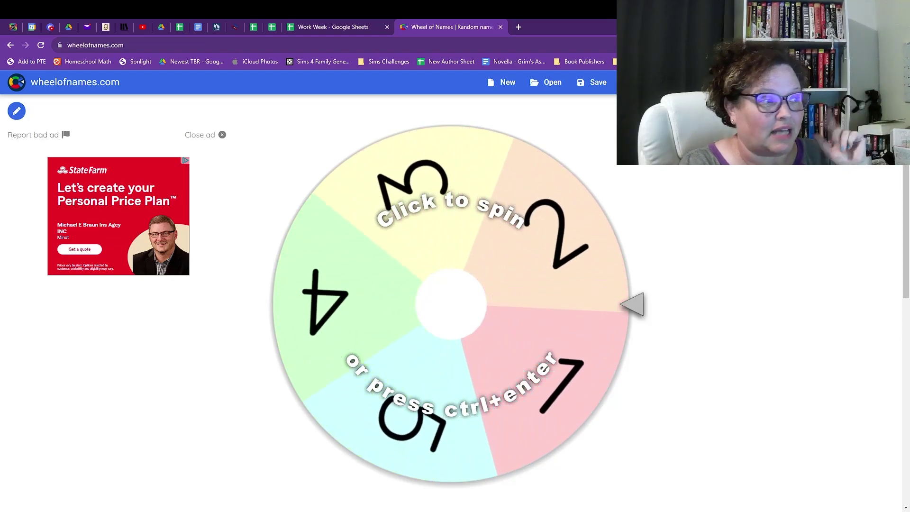
Spin the number wheel and remove the drawn entry 1 from it.
{"action": "left_click", "coordinate": [511, 247]}
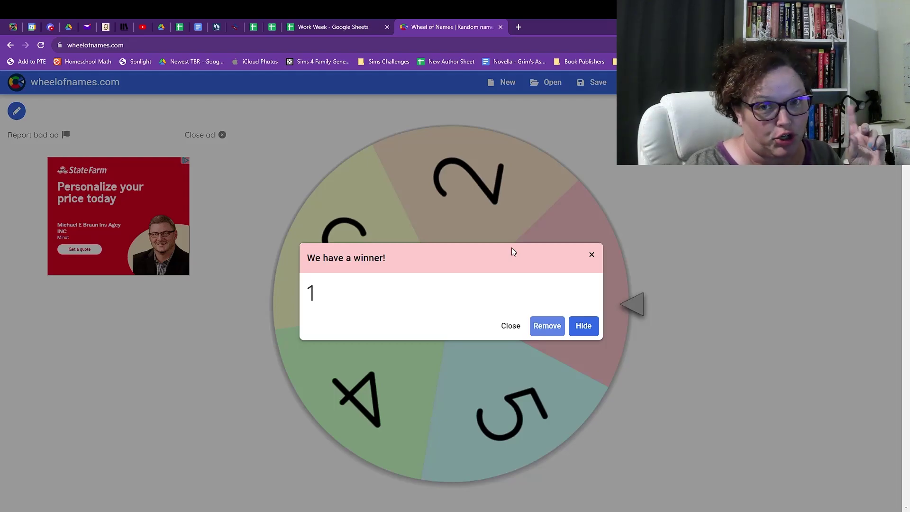
{"action": "left_click", "coordinate": [556, 329]}
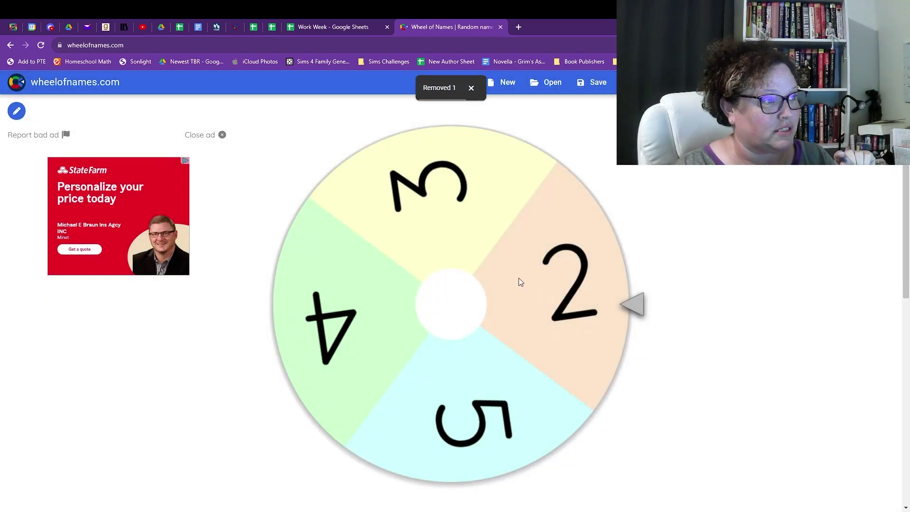
Switch to the Work Week sheet and enter ENGL 1010 Blood Fury in the Friday, Saturday and Sunday night class cells.
{"action": "key", "text": "ctrl+shift+Tab"}
{"action": "left_click_drag", "start_coordinate": [269, 462], "coordinate": [362, 460]}
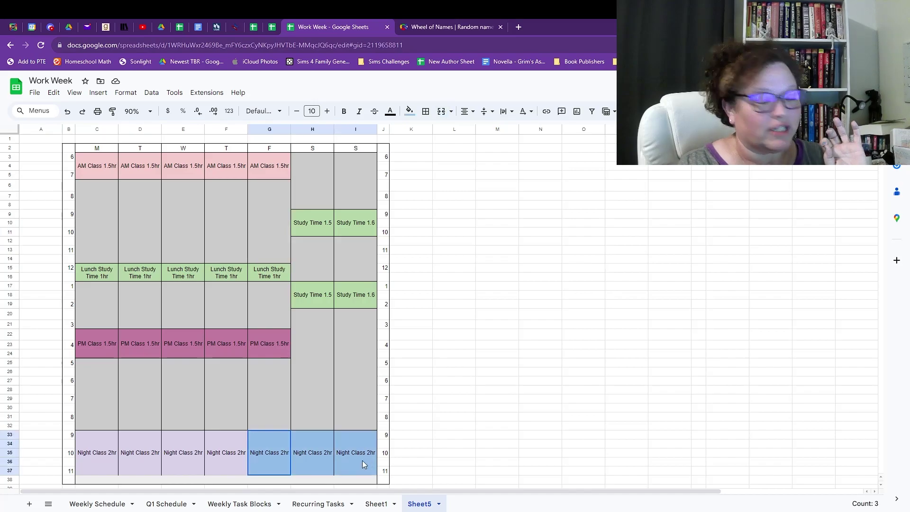
{"action": "type", "text": "ENGL 1010 Blood Fury"}
{"action": "left_click", "coordinate": [352, 465]}
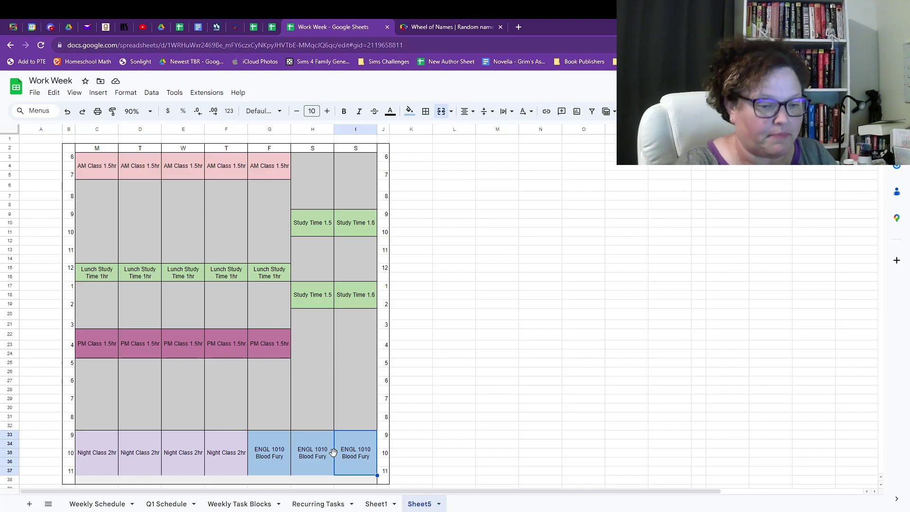
Go back to the number wheel, reload it, spin it and hide the drawn entry 2.
{"action": "left_click", "coordinate": [443, 29]}
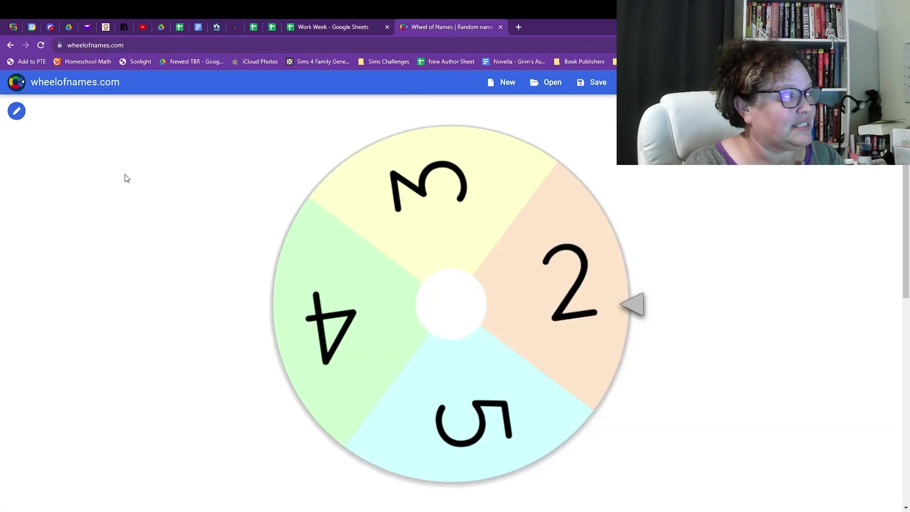
{"action": "left_click", "coordinate": [41, 45]}
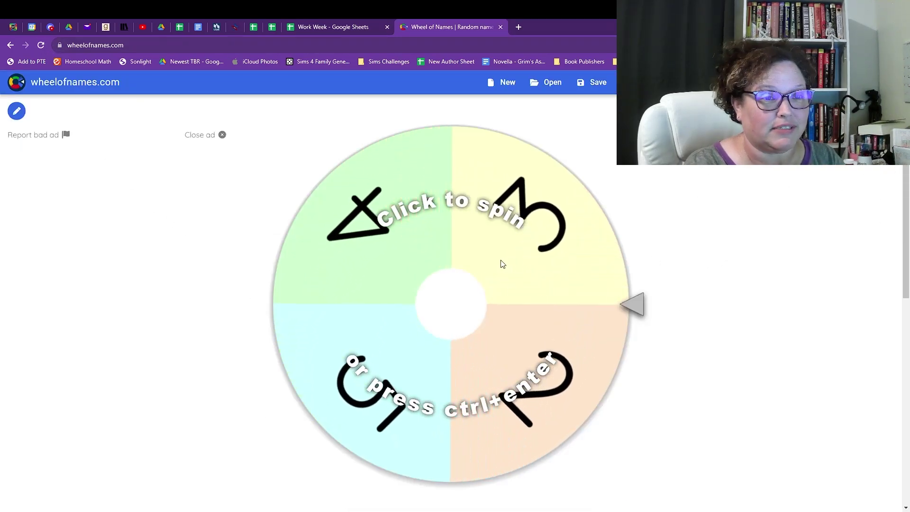
{"action": "left_click", "coordinate": [490, 270]}
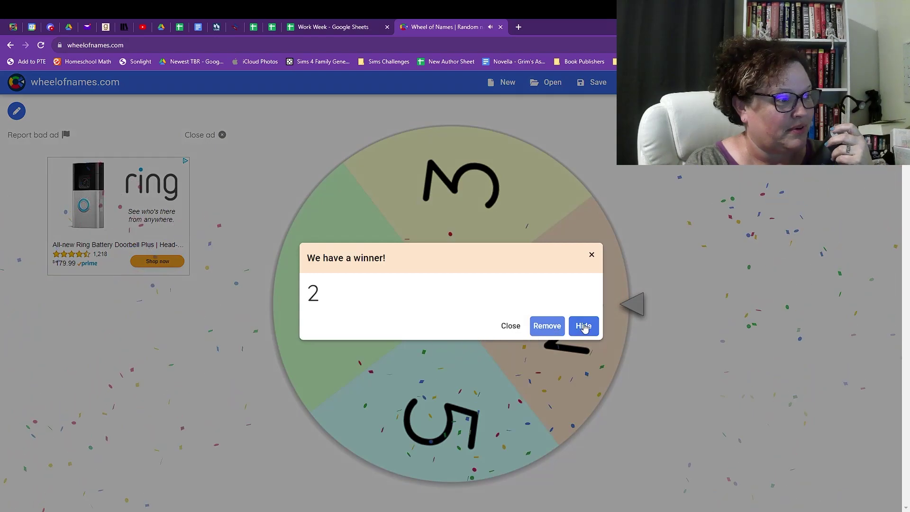
{"action": "left_click", "coordinate": [584, 326]}
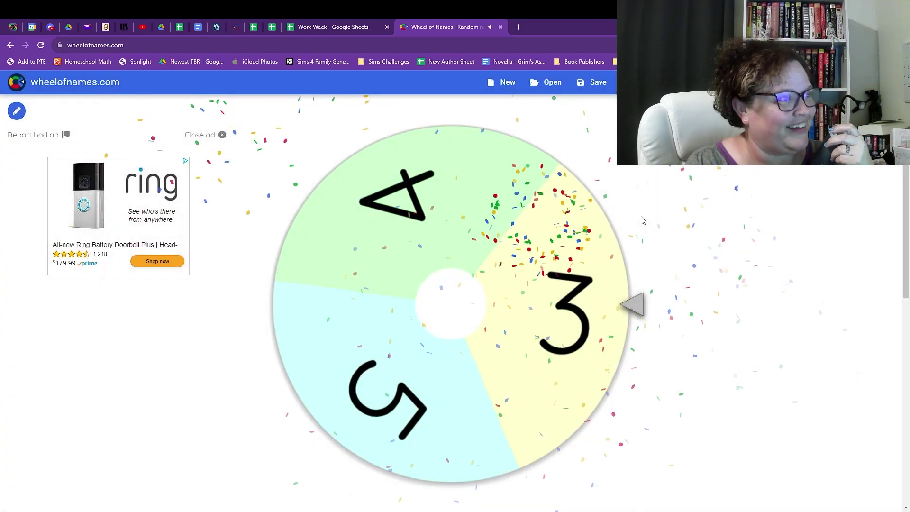
Return to the Work Week sheet and enter MATH 1010 Kingdom of Gods in the Monday to Friday AM class cells.
{"action": "left_click", "coordinate": [338, 27]}
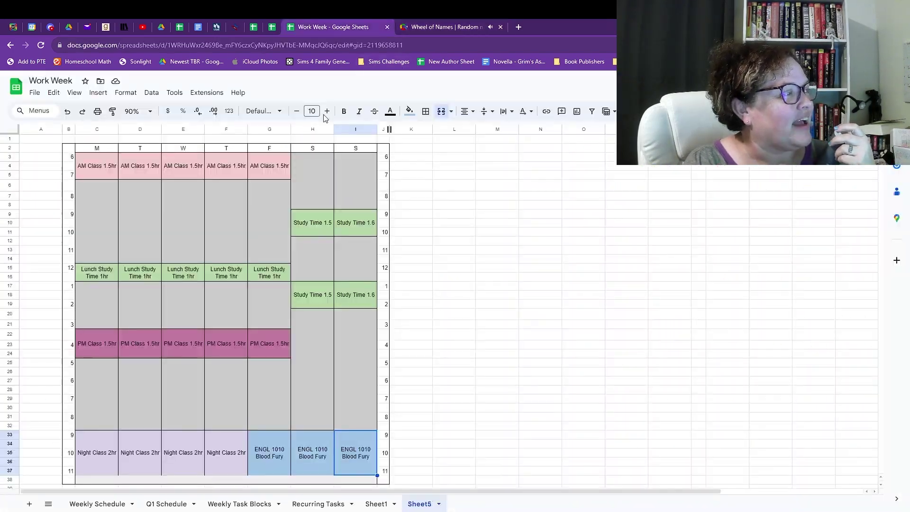
{"action": "left_click", "coordinate": [97, 165]}
{"action": "type", "text": "MATH 1010 Kingdom of Gods\tMATH 1010 Kingdom of Gods\tMATH 1010 Kingdom of Gods\tMATH 1010 Kingdom of Gods\tMATH 1010 Kingdom of Gods"}
{"action": "left_click", "coordinate": [263, 221]}
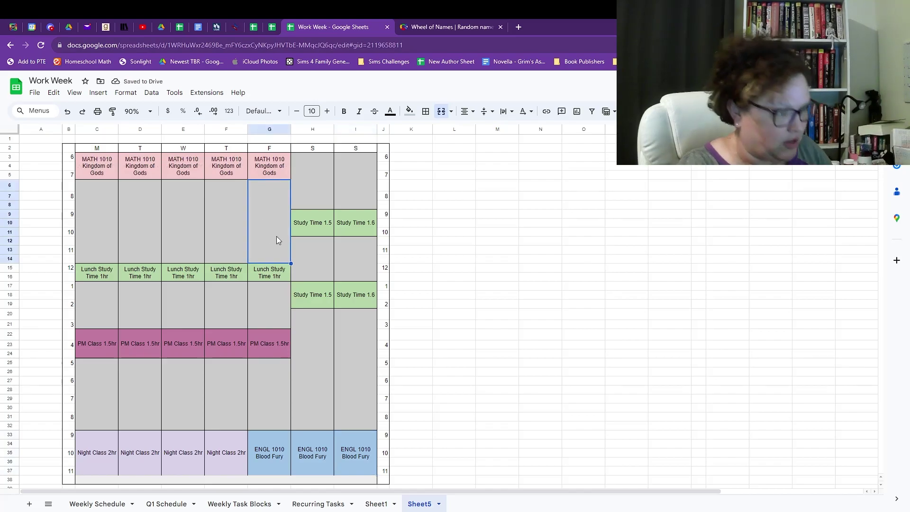
Reload the number wheel, spin it among the remaining entries and hide the drawn entry 3.
{"action": "left_click", "coordinate": [446, 27]}
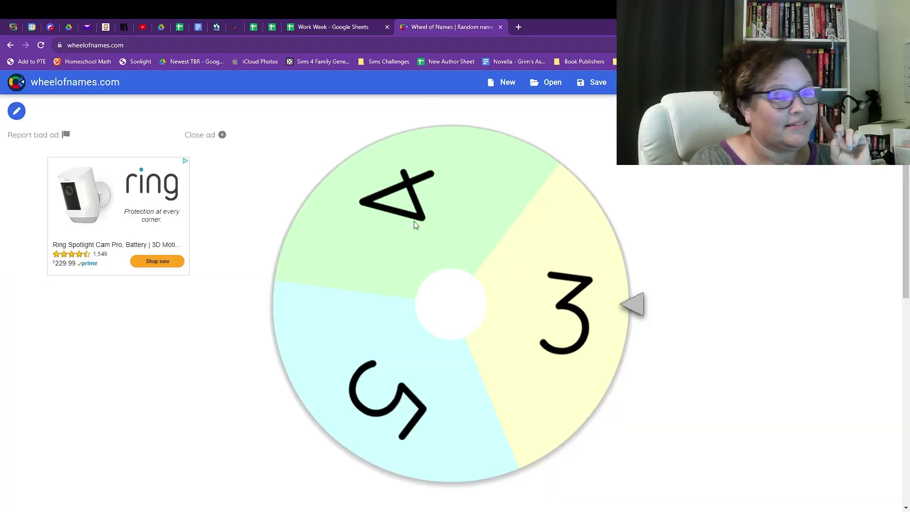
{"action": "left_click", "coordinate": [41, 44]}
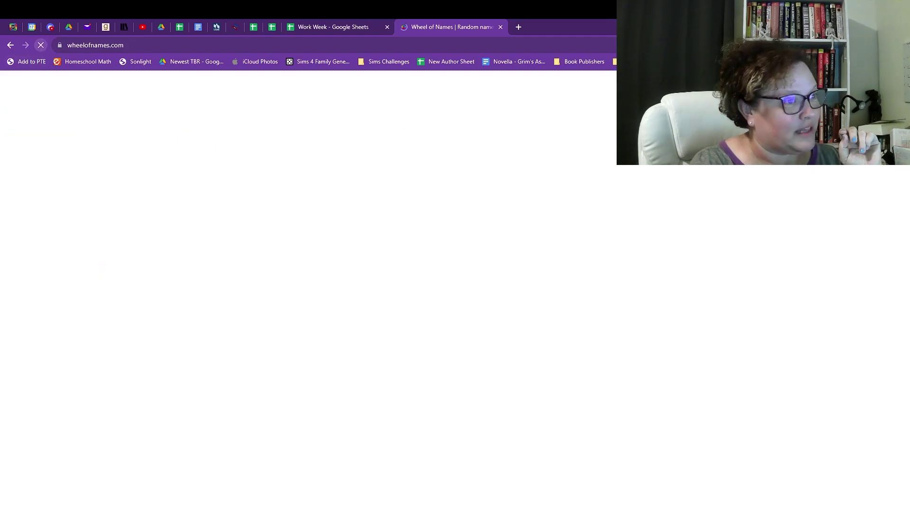
{"action": "left_click", "coordinate": [562, 241]}
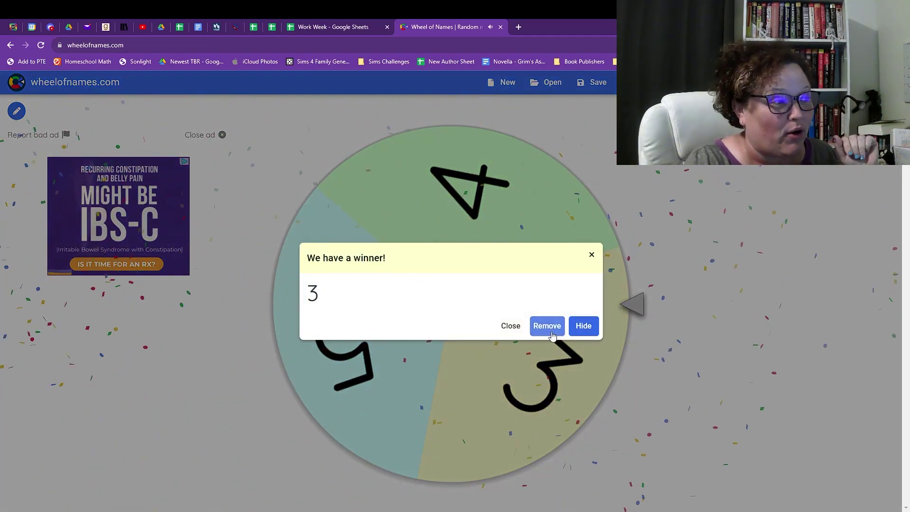
{"action": "left_click", "coordinate": [584, 326]}
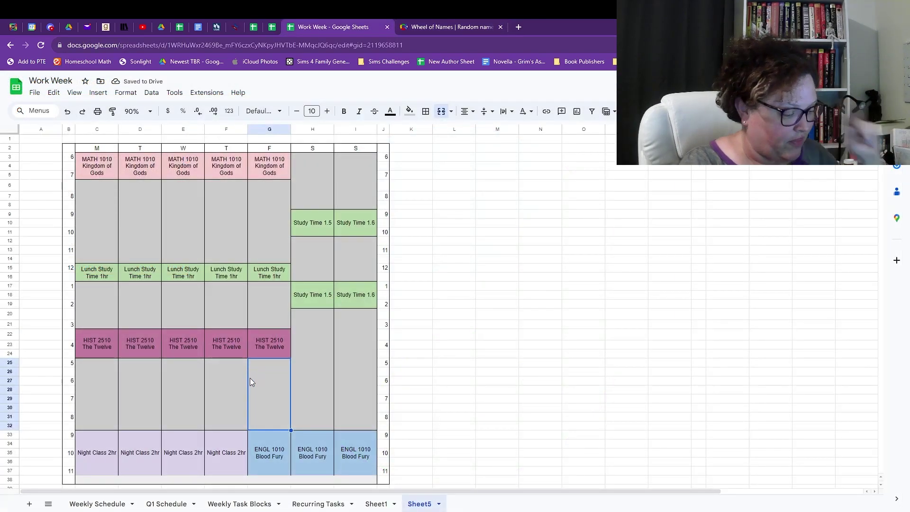
Switch to the number wheel, close its ad, spin it and hide the drawn entry 4.
{"action": "left_click", "coordinate": [427, 45]}
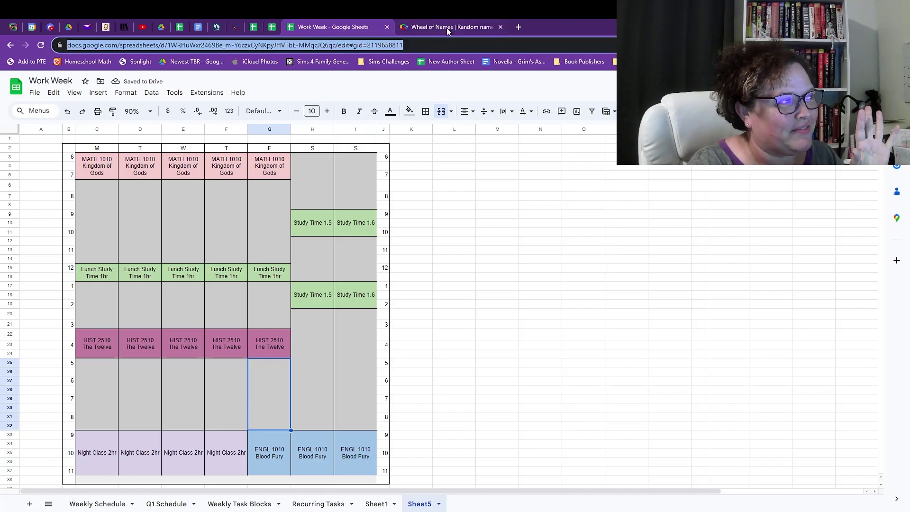
{"action": "left_click", "coordinate": [446, 28]}
{"action": "left_click", "coordinate": [222, 136]}
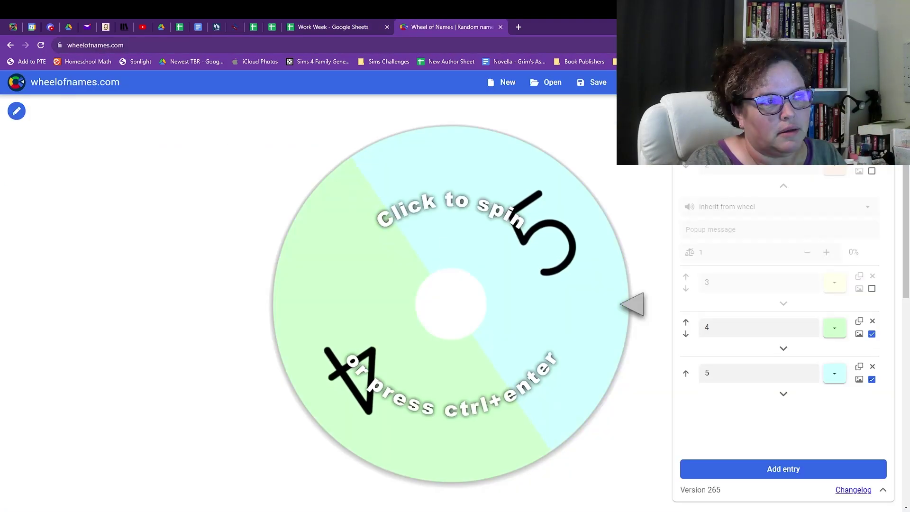
{"action": "left_click", "coordinate": [612, 245]}
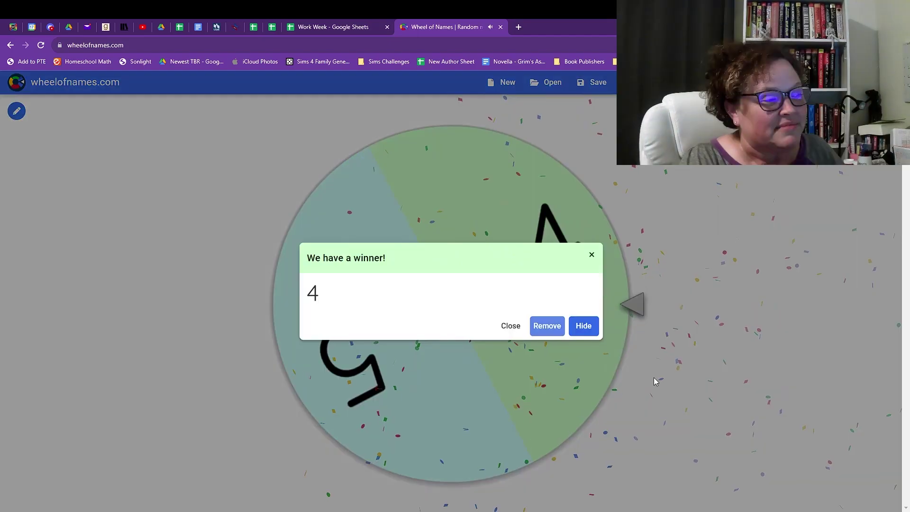
{"action": "left_click", "coordinate": [584, 325]}
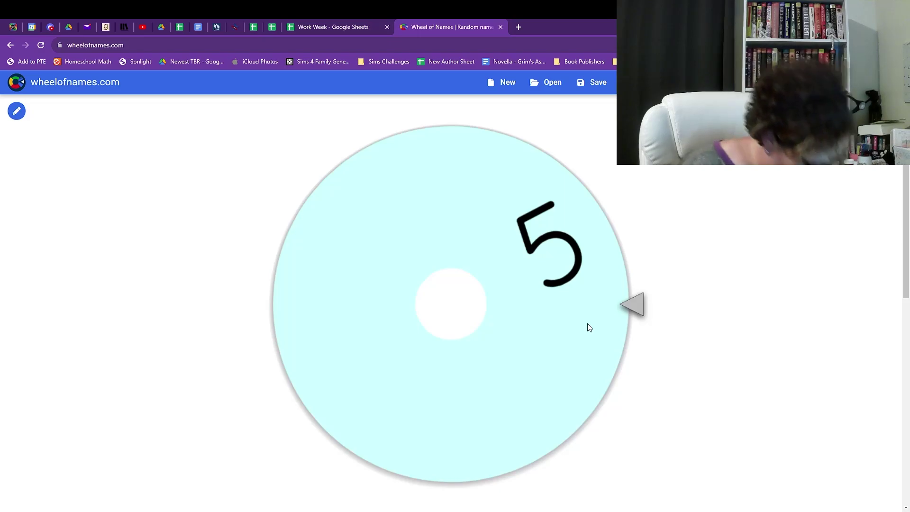
In the Work Week sheet, enter PHIL 2010 Body of Evidence in all study cells and FLNG 2140 Hollow of Fear in the remaining night class cells.
{"action": "left_click", "coordinate": [326, 27]}
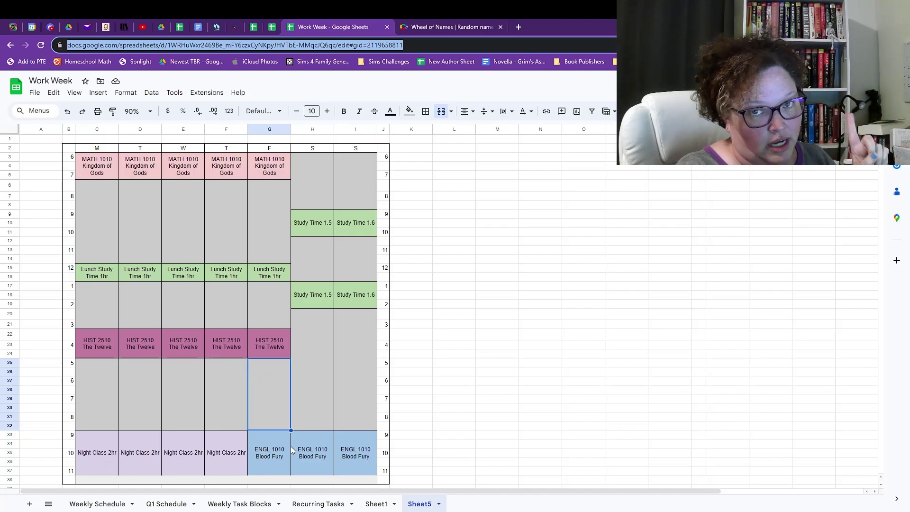
{"action": "left_click", "coordinate": [455, 308]}
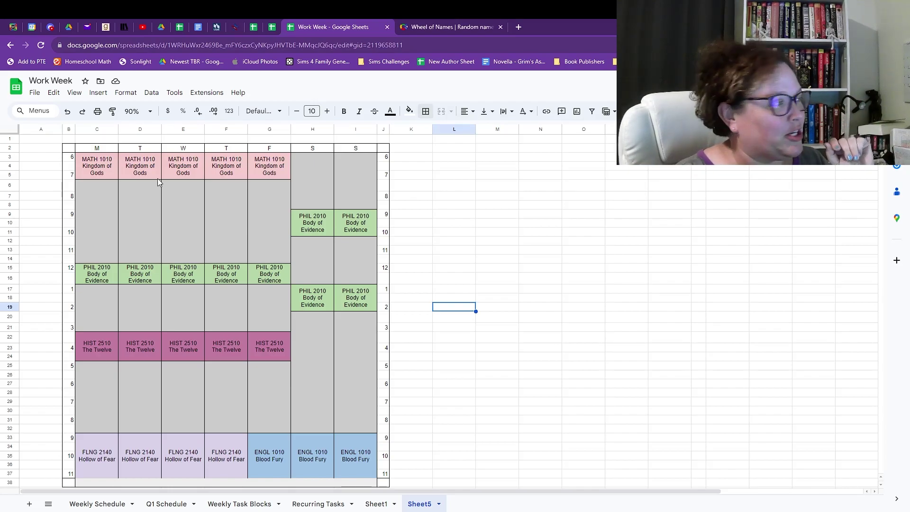
Copy the whole weekly schedule block and paste the duplicate directly beside it, starting at J2.
{"action": "left_click_drag", "start_coordinate": [70, 152], "coordinate": [383, 481]}
{"action": "key", "text": "ctrl+c"}
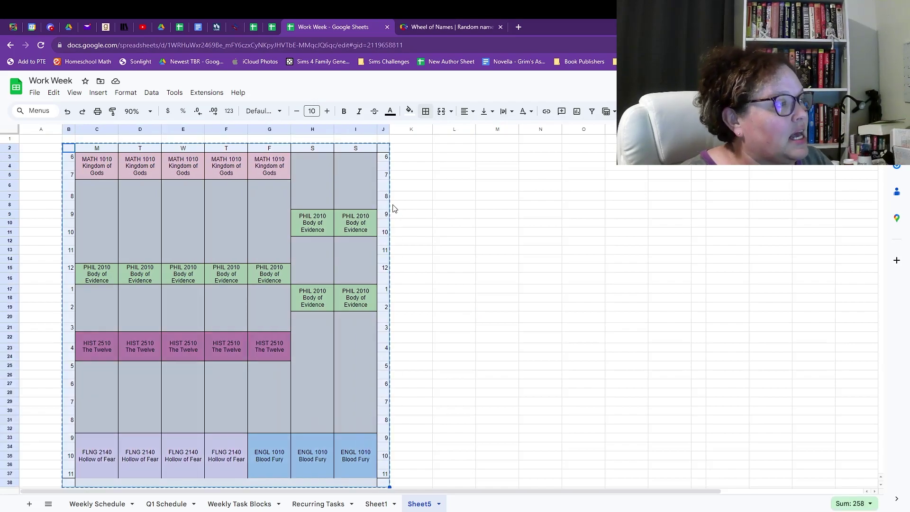
{"action": "left_click", "coordinate": [445, 148]}
{"action": "key", "text": "ctrl+v"}
{"action": "left_click", "coordinate": [531, 266]}
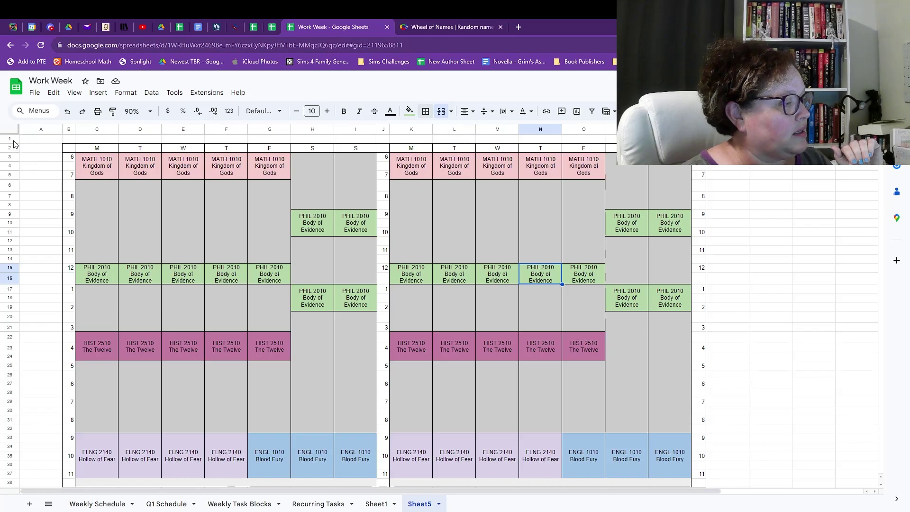
Merge the row 1 cells above the copied schedule's day columns and title it Semester 1.
{"action": "left_click_drag", "start_coordinate": [418, 139], "coordinate": [631, 139]}
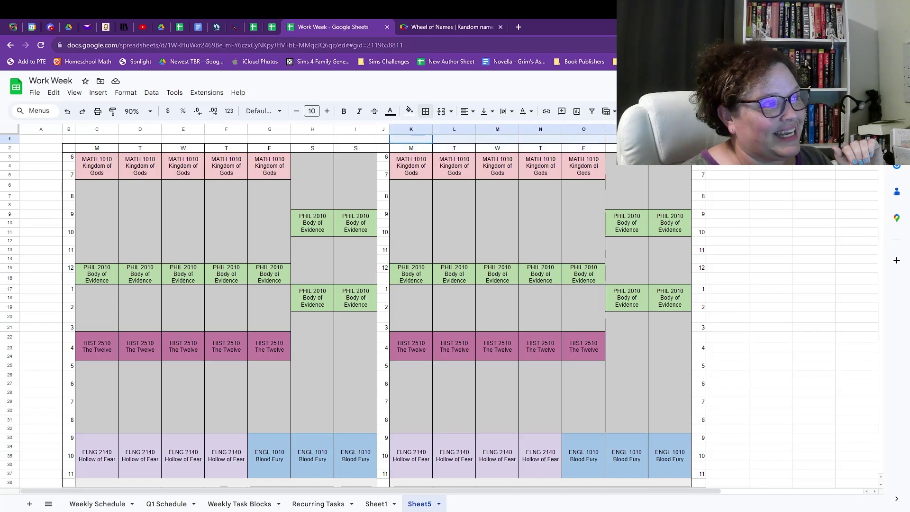
{"action": "left_click", "coordinate": [441, 111]}
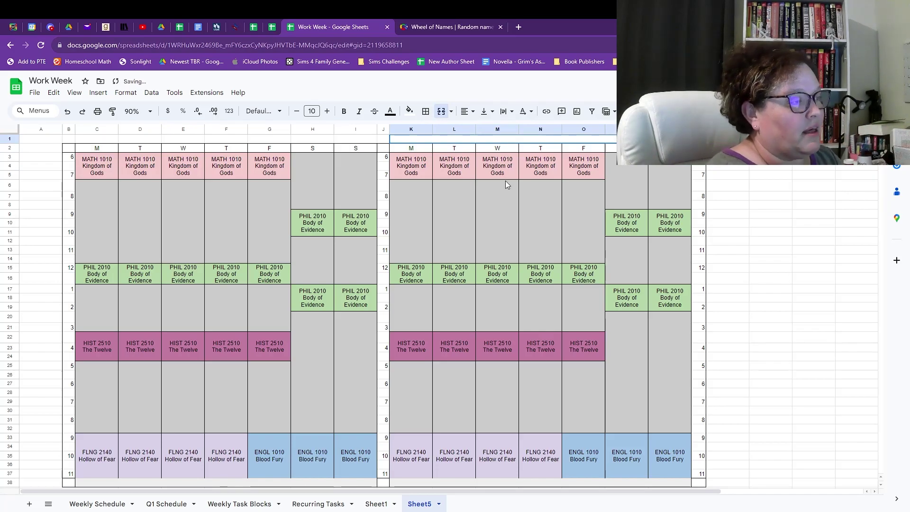
{"action": "type", "text": "Semester 1"}
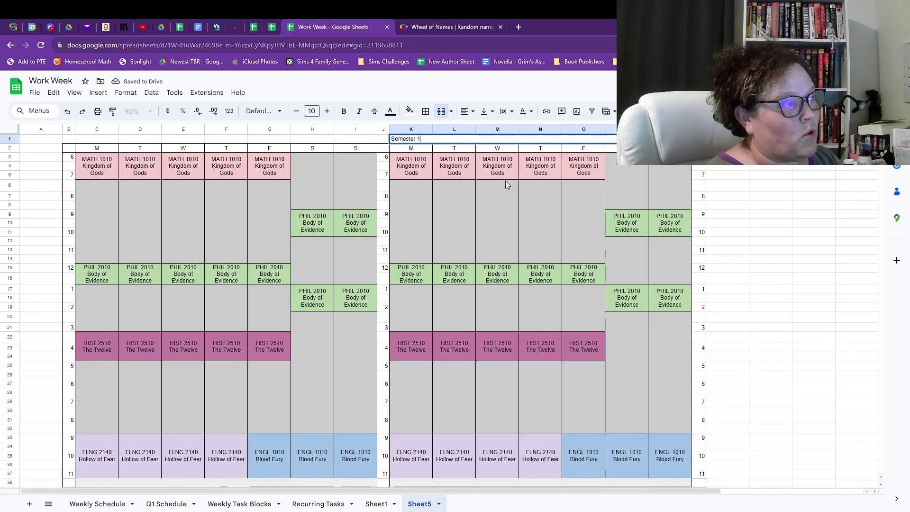
{"action": "key", "text": "Return"}
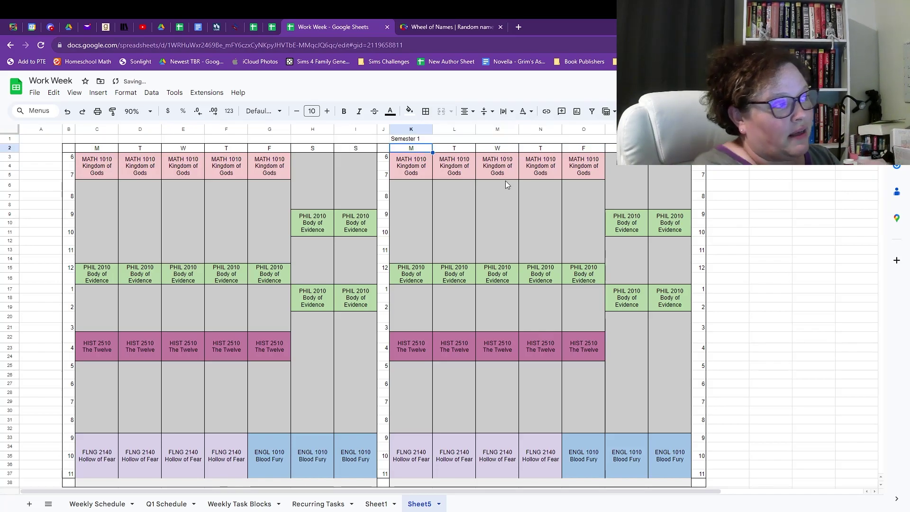
Center the Semester 1 title horizontally in its merged cell.
{"action": "left_click", "coordinate": [534, 140]}
{"action": "left_click", "coordinate": [469, 112]}
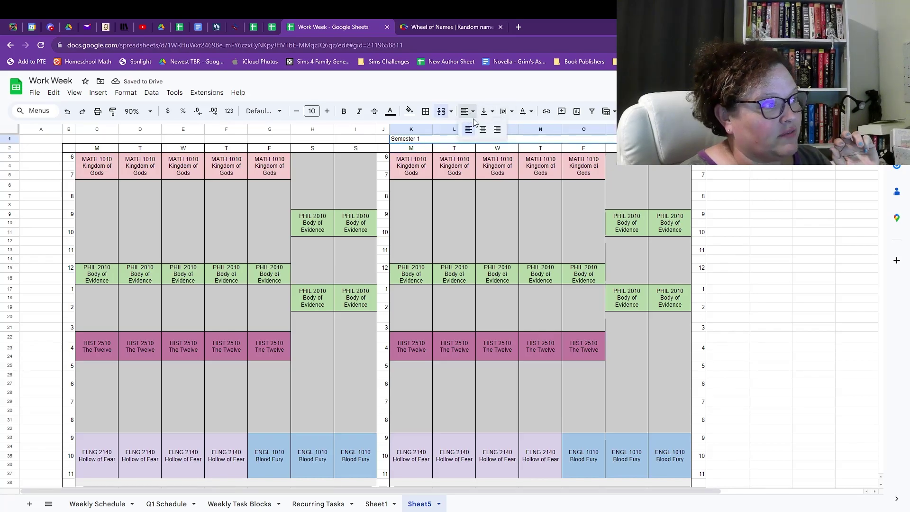
{"action": "left_click", "coordinate": [483, 129]}
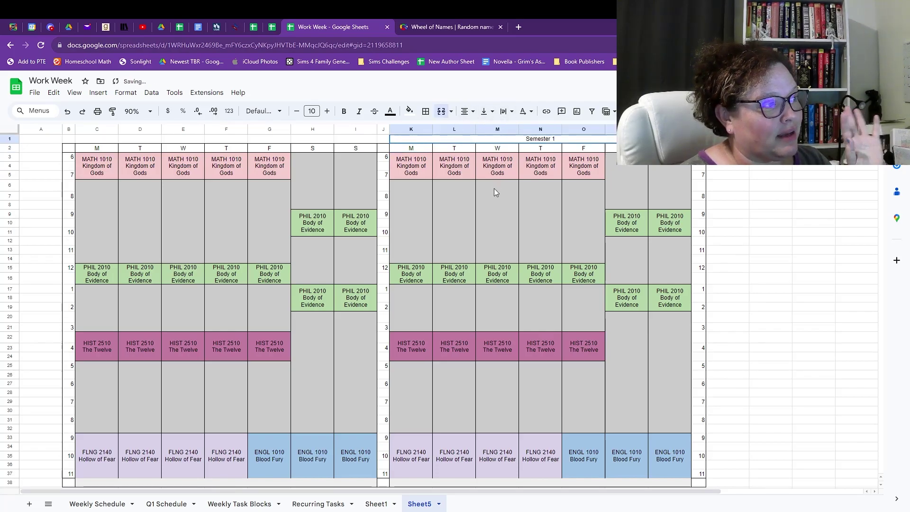
{"action": "left_click", "coordinate": [505, 210]}
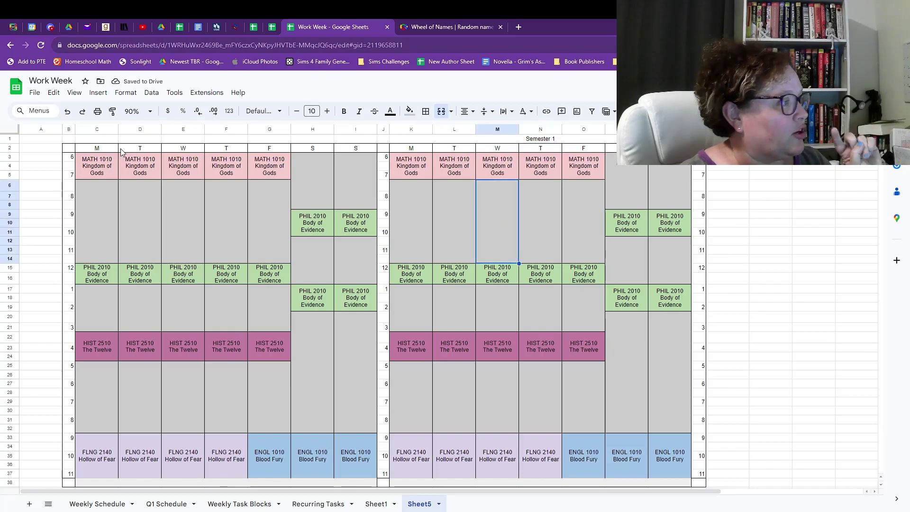
Merge cells C1 to I1 above the original schedule and enter the title Semester 3.
{"action": "left_click_drag", "start_coordinate": [103, 140], "coordinate": [358, 142]}
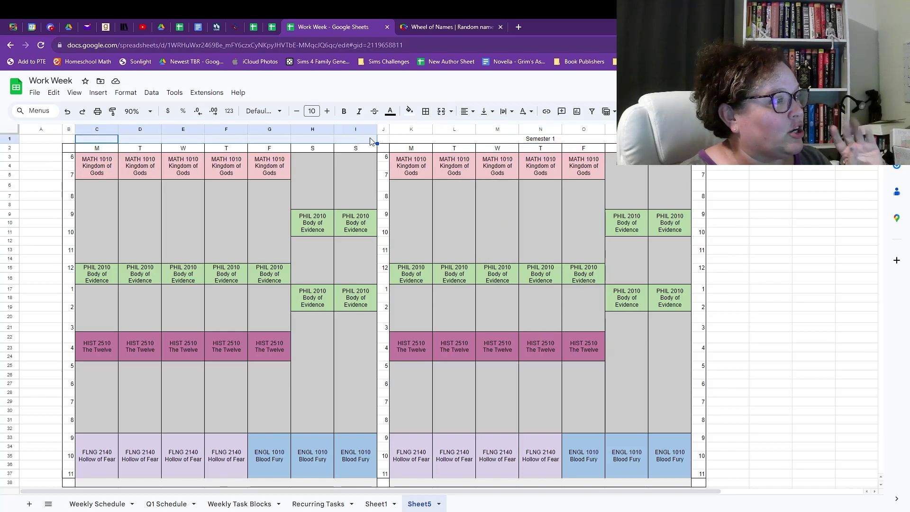
{"action": "left_click", "coordinate": [442, 111]}
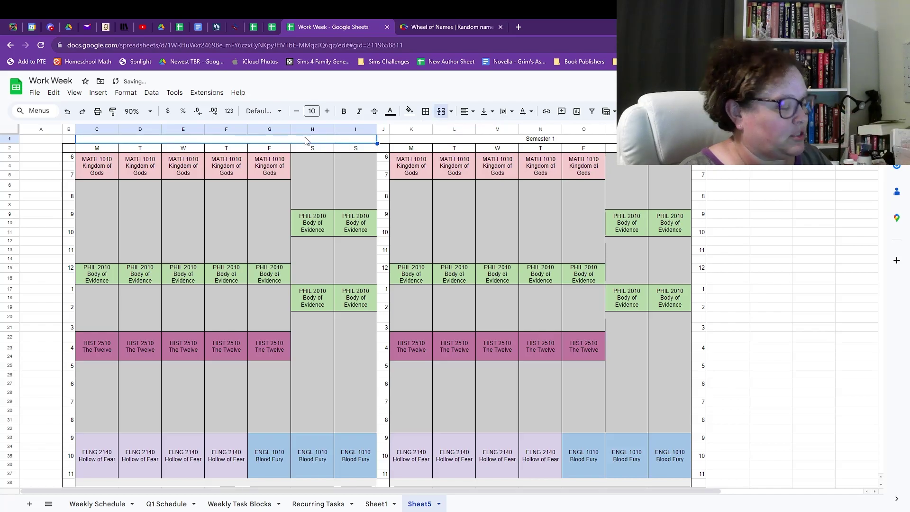
{"action": "type", "text": "Semester 3"}
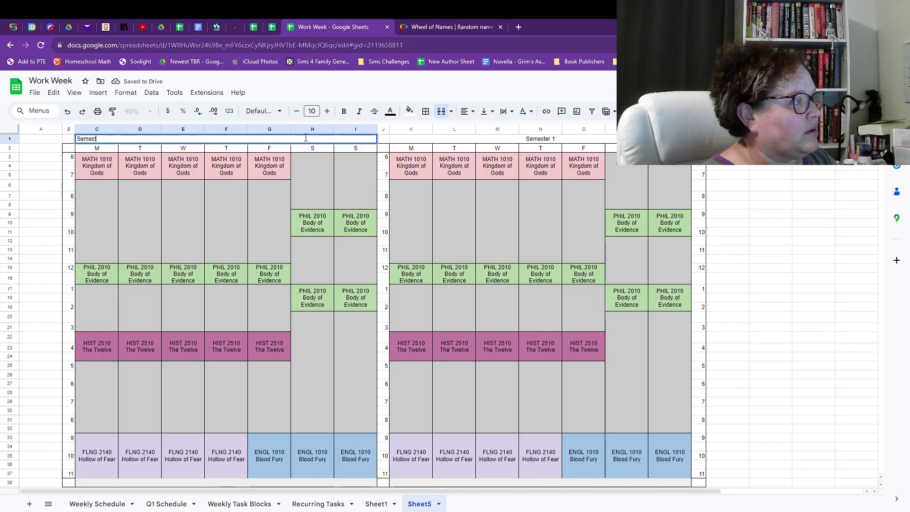
{"action": "key", "text": "Return"}
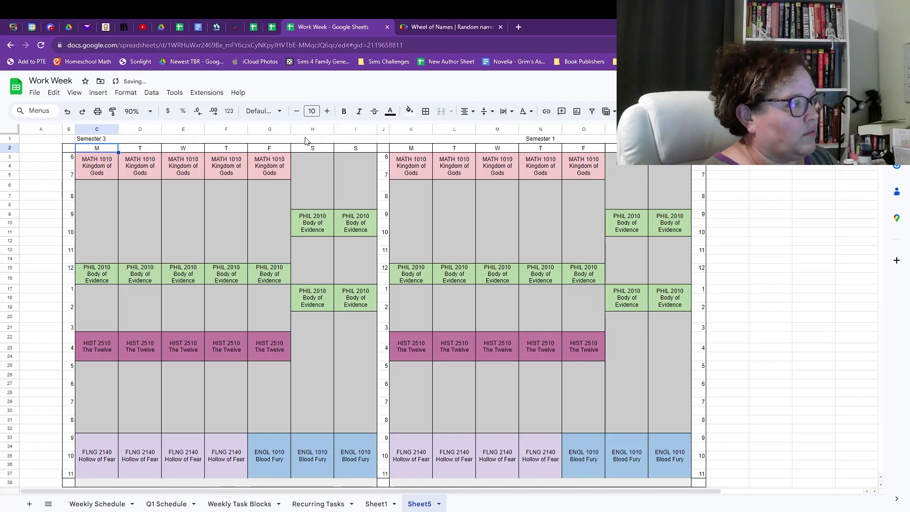
Change the title above the original schedule in the merged C1 to I1 cell to Semester 2.
{"action": "double_click", "coordinate": [306, 138]}
{"action": "key", "text": "BackSpace"}
{"action": "key", "text": "BackSpace"}
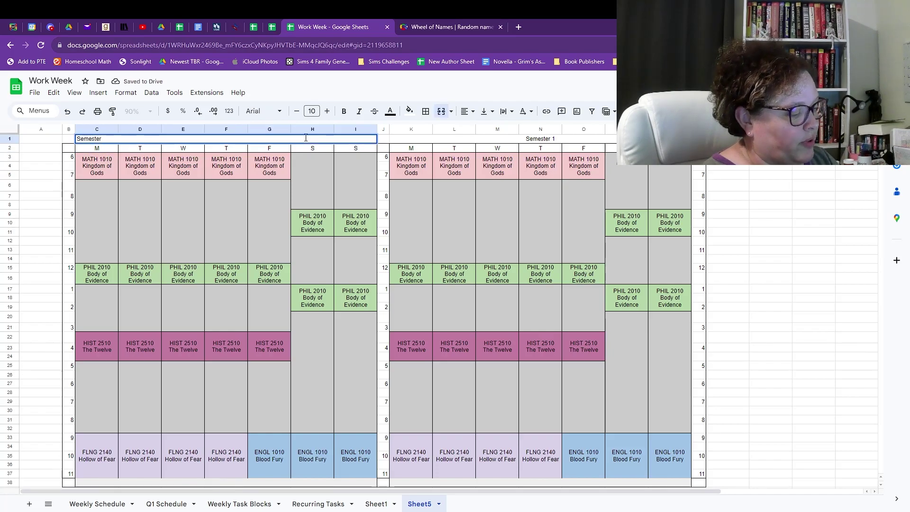
{"action": "type", "text": "3"}
{"action": "key", "text": "Return"}
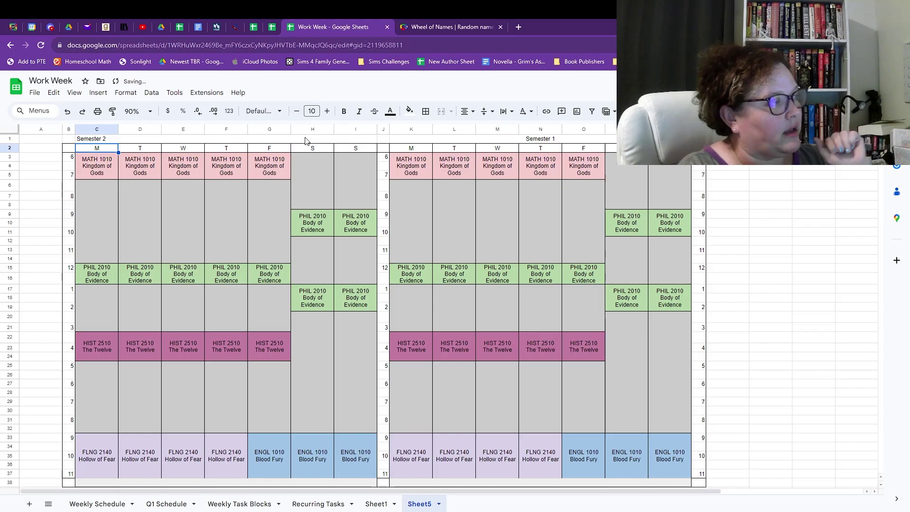
Center the Semester 2 title horizontally in its merged cell.
{"action": "key", "text": "Up"}
{"action": "left_click", "coordinate": [465, 111]}
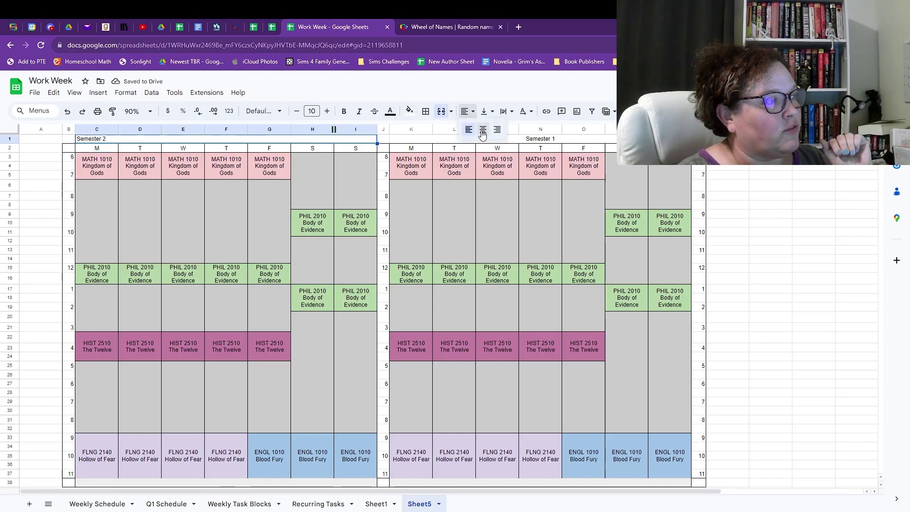
{"action": "left_click", "coordinate": [480, 136]}
{"action": "left_click", "coordinate": [331, 265]}
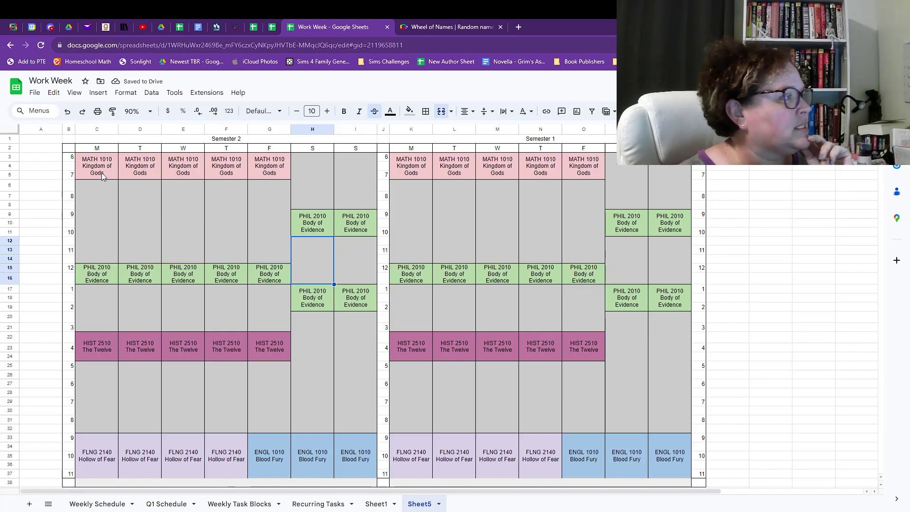
Recolor the Semester 2 course cells: MATH 1010 light orange, PHIL 2010 pale blue, HIST 2510 pale yellow, FLNG 2140 light red and ENGL 1010 pale pink.
{"action": "left_click_drag", "start_coordinate": [102, 176], "coordinate": [270, 171]}
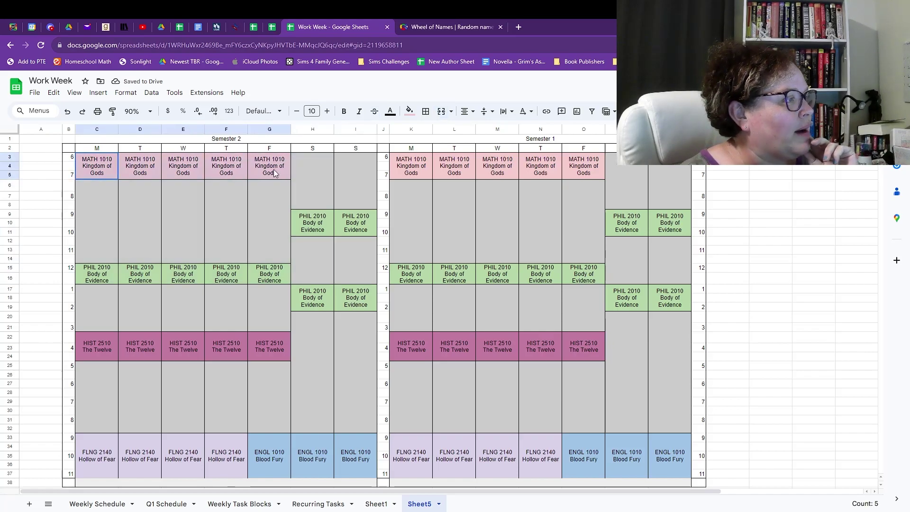
{"action": "left_click", "coordinate": [409, 112]}
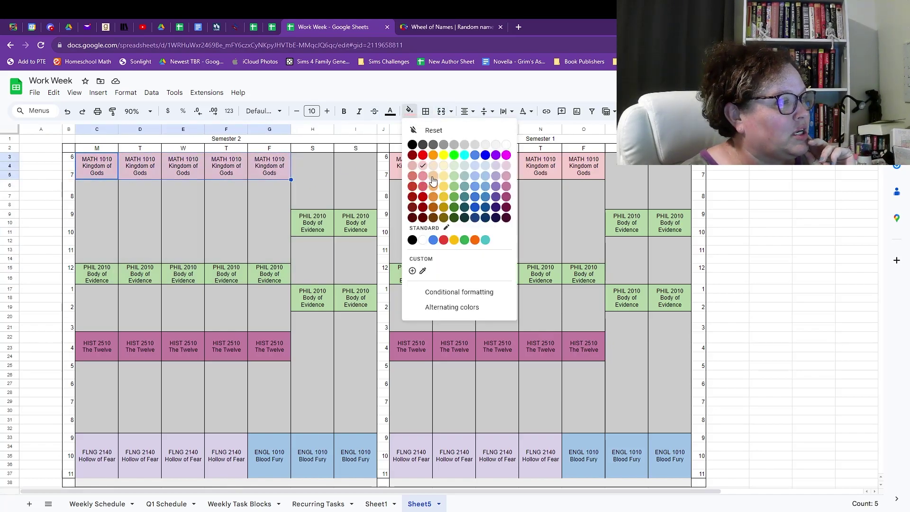
{"action": "left_click", "coordinate": [433, 176]}
{"action": "left_click", "coordinate": [322, 222]}
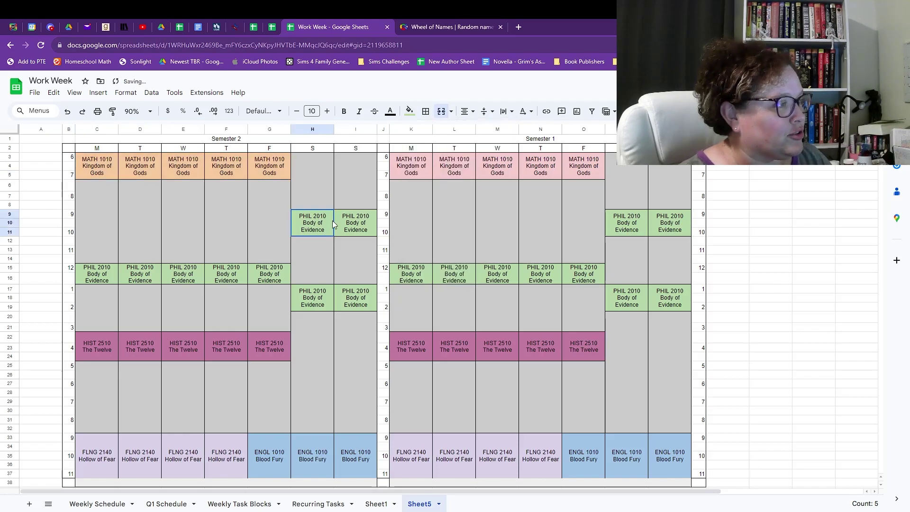
{"action": "left_click", "coordinate": [219, 248]}
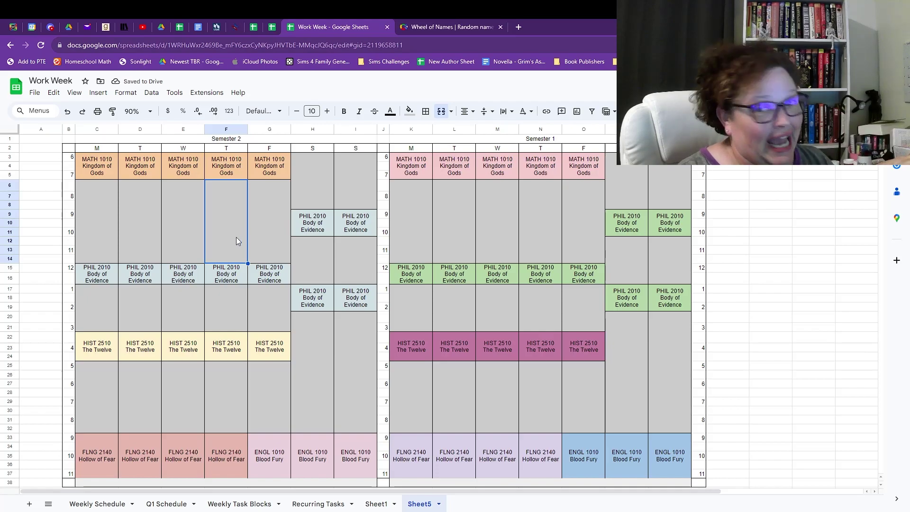
Switch to the Wheel of Names page and re-enable the hidden number entries so all five are on the wheel.
{"action": "left_click", "coordinate": [266, 176]}
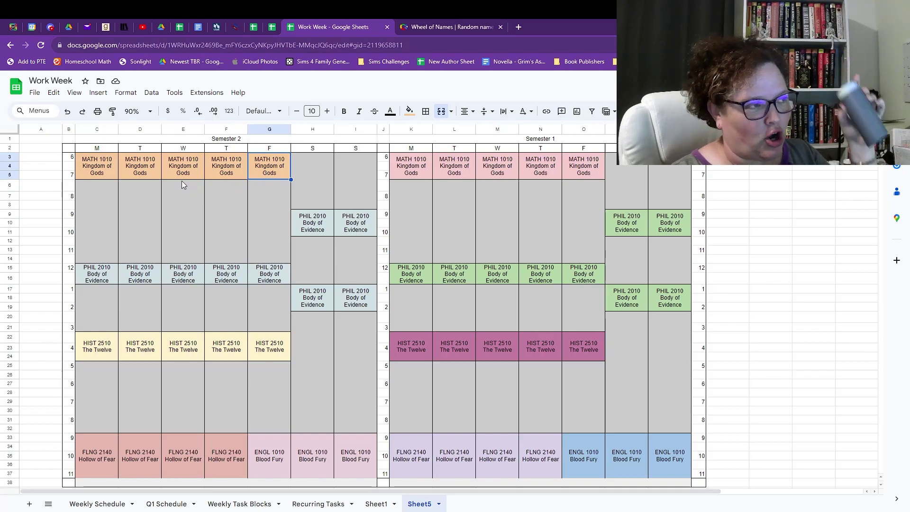
{"action": "left_click", "coordinate": [432, 28]}
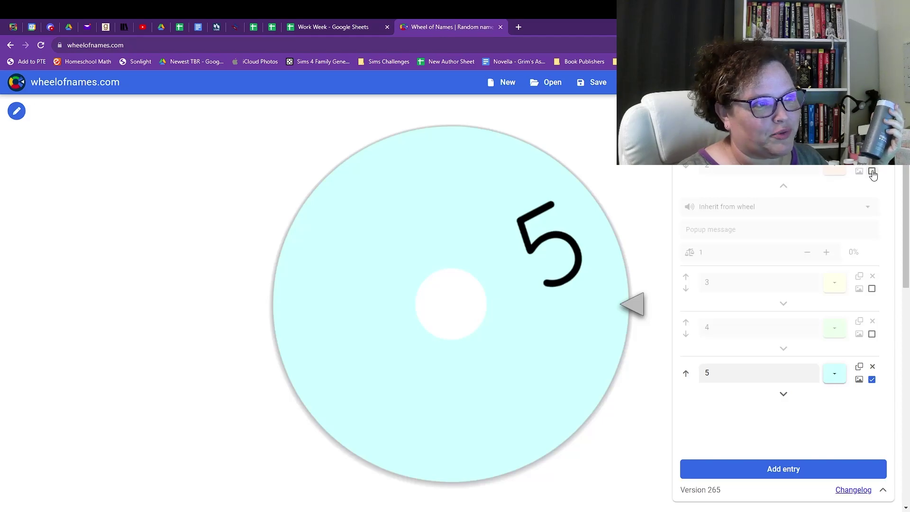
{"action": "left_click", "coordinate": [872, 172]}
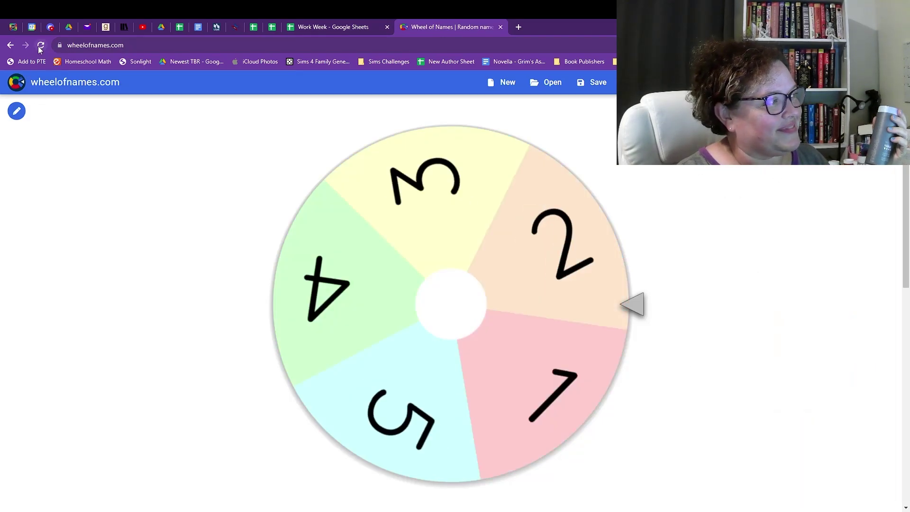
Reload the Wheel of Names page, clear the ad and spin the five-number wheel.
{"action": "left_click", "coordinate": [40, 47]}
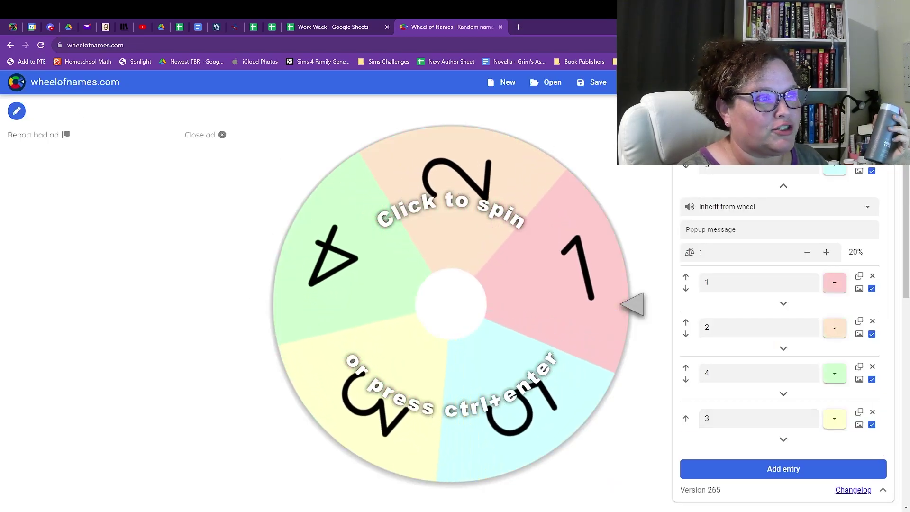
{"action": "left_click", "coordinate": [223, 136]}
{"action": "left_click", "coordinate": [477, 205]}
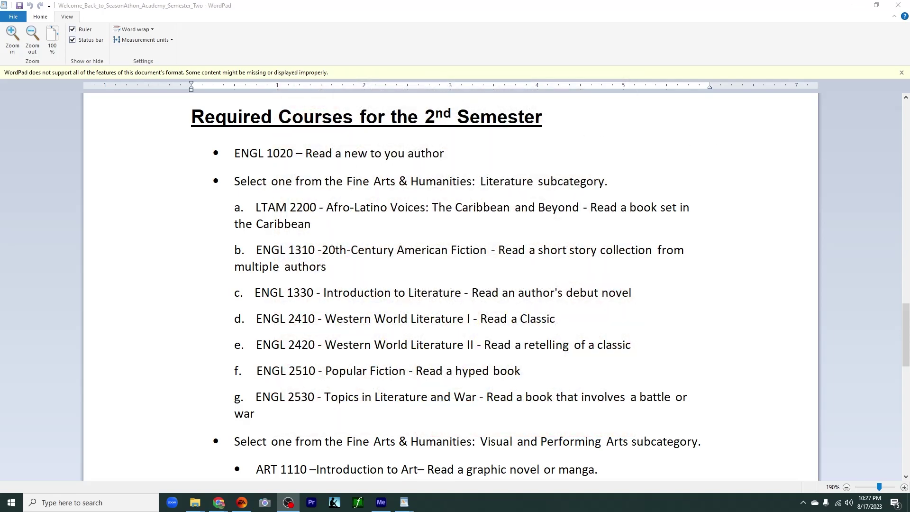
Switch to the WordPad course list and examine the Literature subcategory options, marking ENGL 2510 - Popular Fiction.
{"action": "key", "text": "alt+Tab"}
{"action": "left_click_drag", "start_coordinate": [472, 181], "coordinate": [325, 182]}
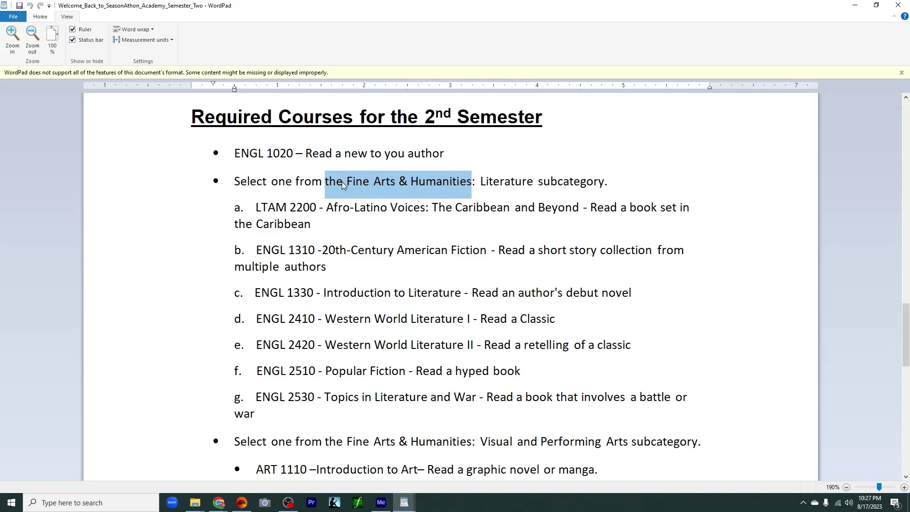
{"action": "left_click", "coordinate": [523, 181]}
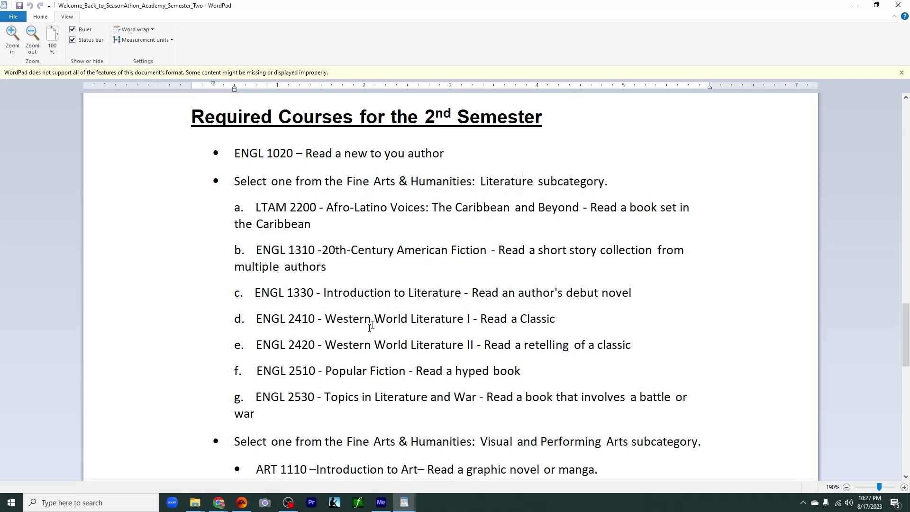
{"action": "left_click_drag", "start_coordinate": [522, 371], "coordinate": [272, 365]}
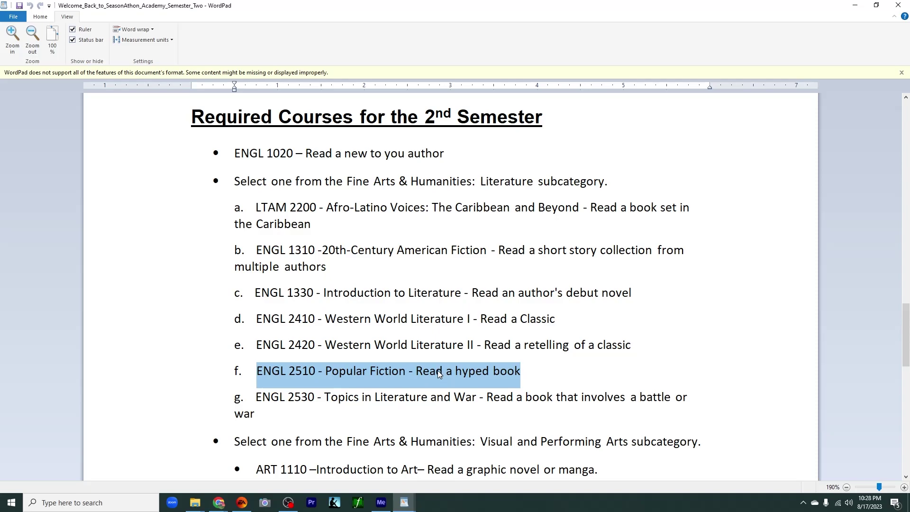
Review the Visual and Performing Arts options in the course list, marking ART 1110 and MLNG 1500 - World Cinema.
{"action": "scroll", "coordinate": [437, 371], "scroll_direction": "down", "scroll_amount": 5}
{"action": "scroll", "coordinate": [470, 310], "scroll_direction": "down", "scroll_amount": 1}
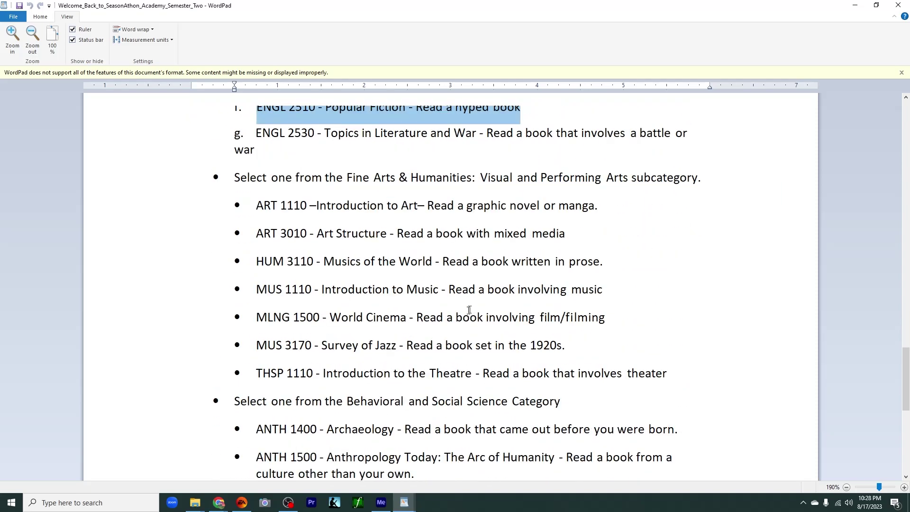
{"action": "left_click_drag", "start_coordinate": [631, 178], "coordinate": [481, 178]}
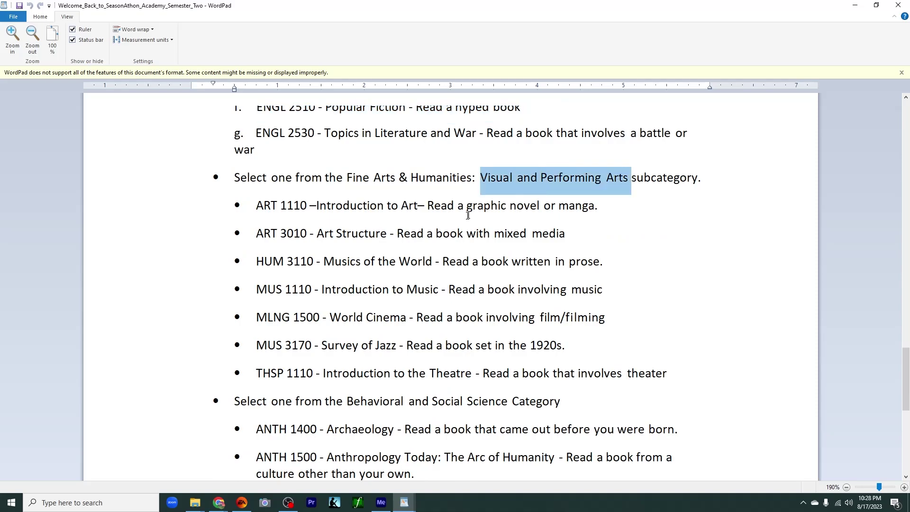
{"action": "scroll", "coordinate": [457, 289], "scroll_direction": "down", "scroll_amount": 1}
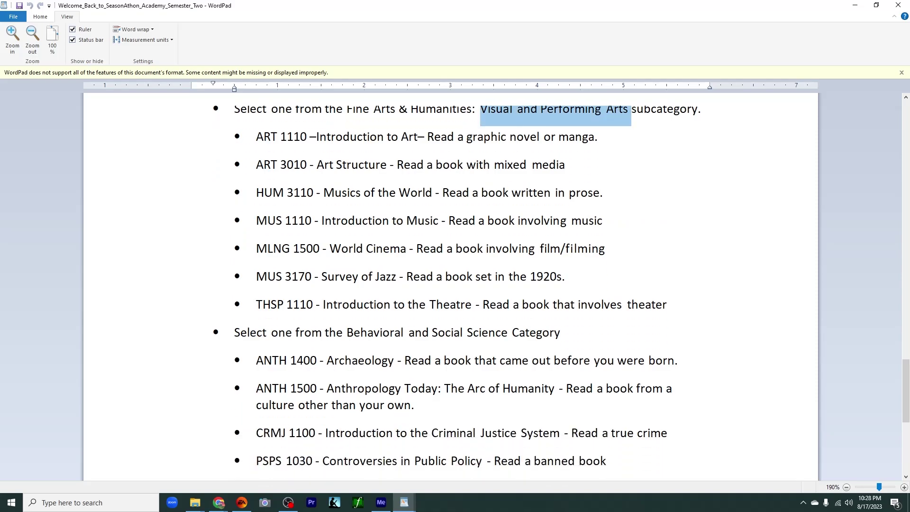
{"action": "scroll", "coordinate": [246, 209], "scroll_direction": "up", "scroll_amount": 1}
{"action": "left_click_drag", "start_coordinate": [256, 206], "coordinate": [594, 212]}
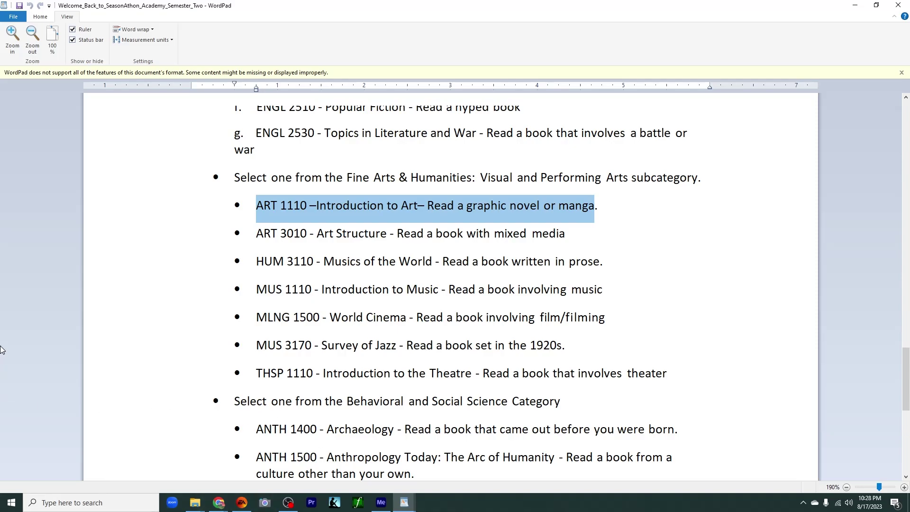
{"action": "left_click", "coordinate": [4, 317]}
Review the Behavioral and Social Science options and the foreign language requirement, marking ANTH 1500 and FLNG 2140.
{"action": "scroll", "coordinate": [4, 317], "scroll_direction": "down", "scroll_amount": 5}
{"action": "scroll", "coordinate": [549, 288], "scroll_direction": "up", "scroll_amount": 2}
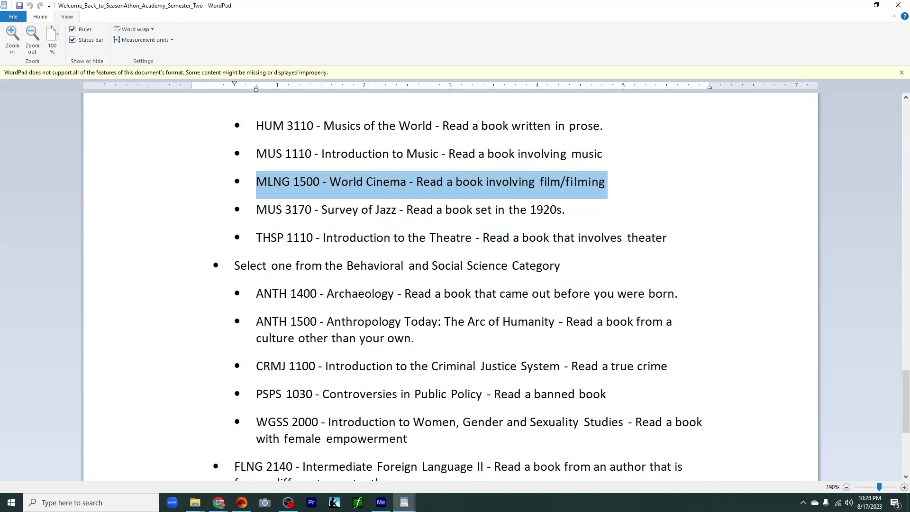
{"action": "left_click_drag", "start_coordinate": [561, 266], "coordinate": [358, 270]}
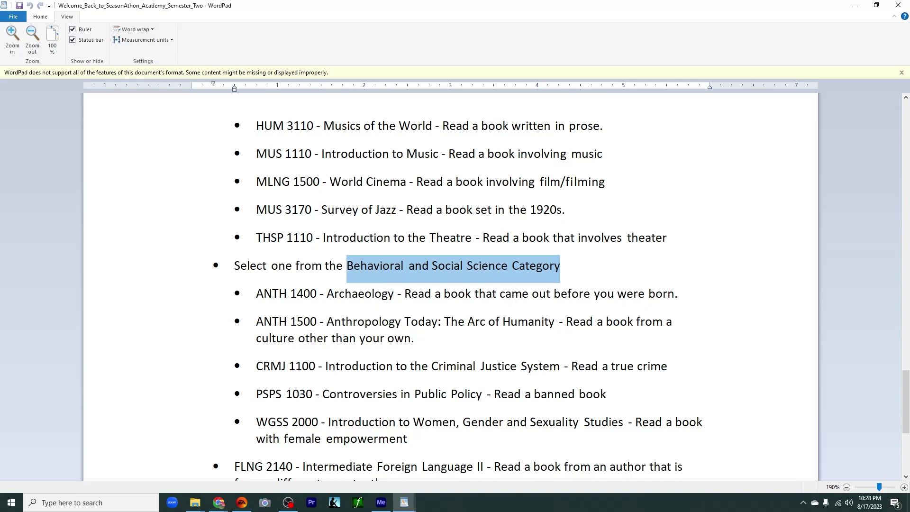
{"action": "left_click_drag", "start_coordinate": [416, 338], "coordinate": [259, 323]}
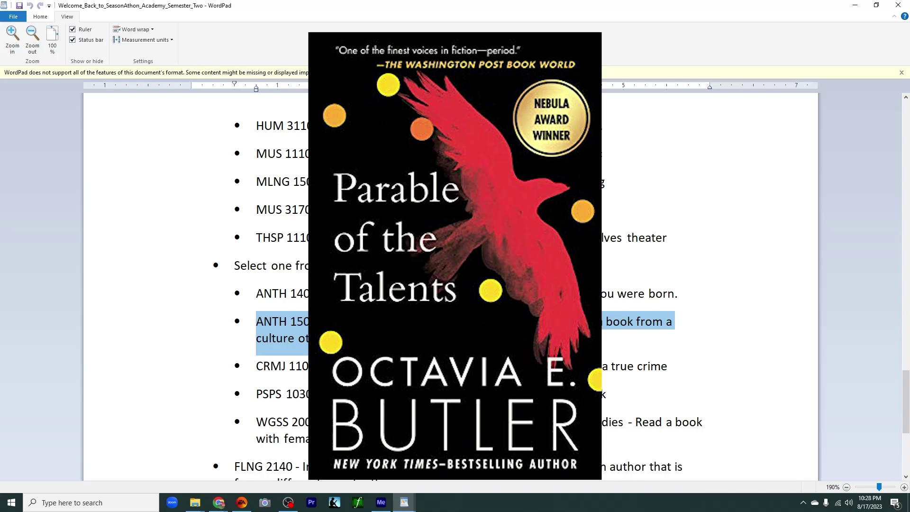
{"action": "scroll", "coordinate": [332, 321], "scroll_direction": "down", "scroll_amount": 3}
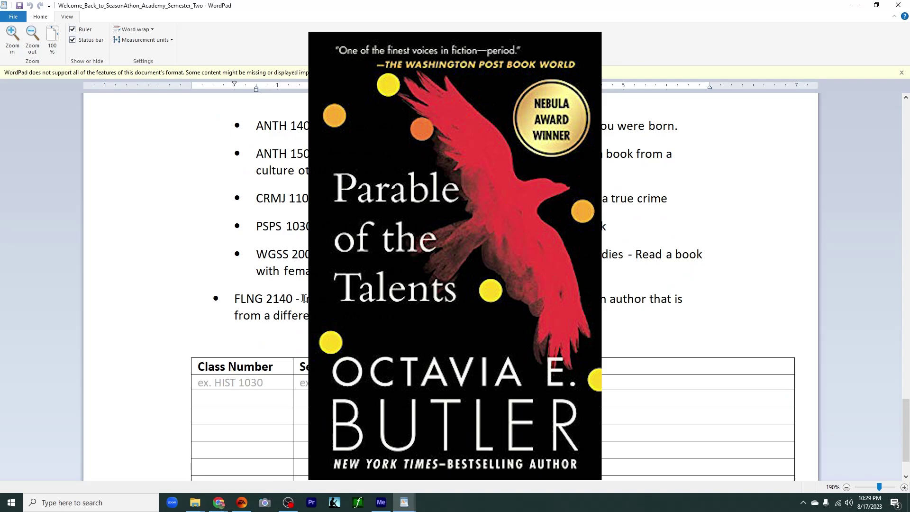
{"action": "left_click_drag", "start_coordinate": [295, 299], "coordinate": [488, 318]}
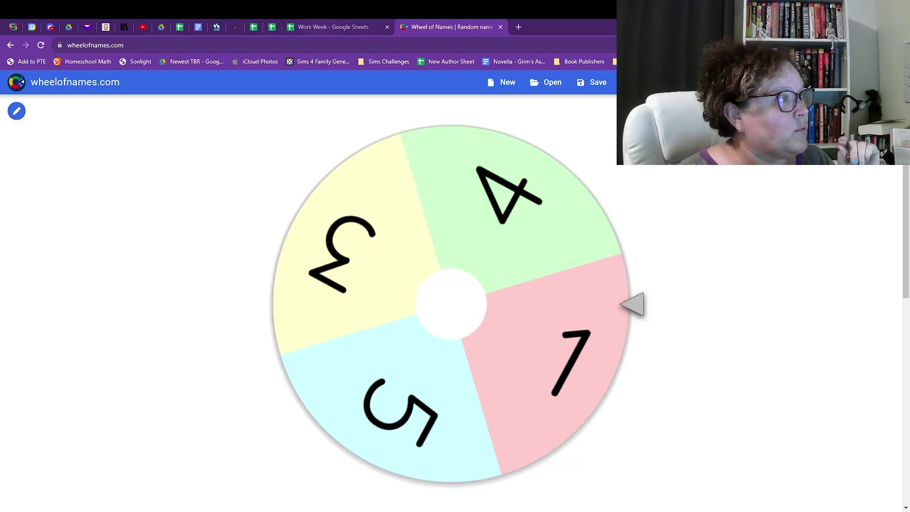
Back in the Work Week sheet, replace the three Semester 2 ENGL 1010 Blood Fury cells with ENGL 2510 Rogue Protocol.
{"action": "left_click", "coordinate": [327, 27]}
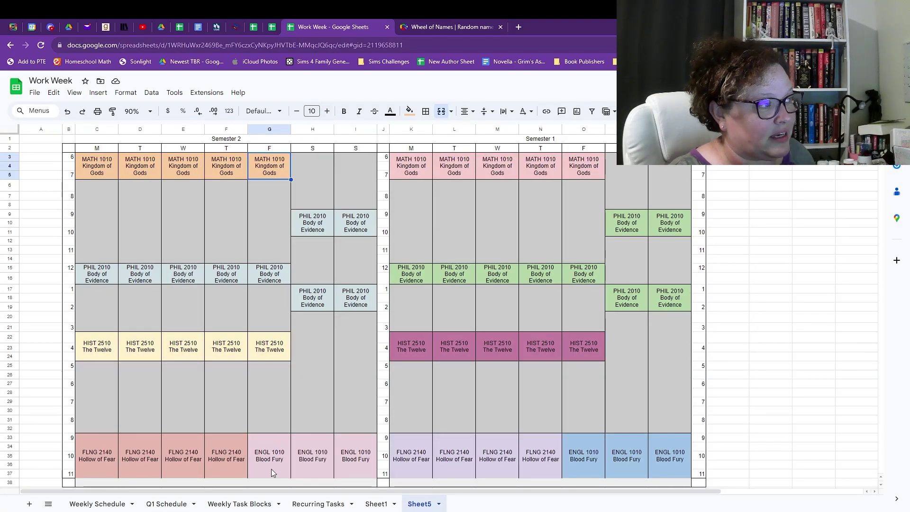
{"action": "left_click_drag", "start_coordinate": [271, 469], "coordinate": [354, 463]}
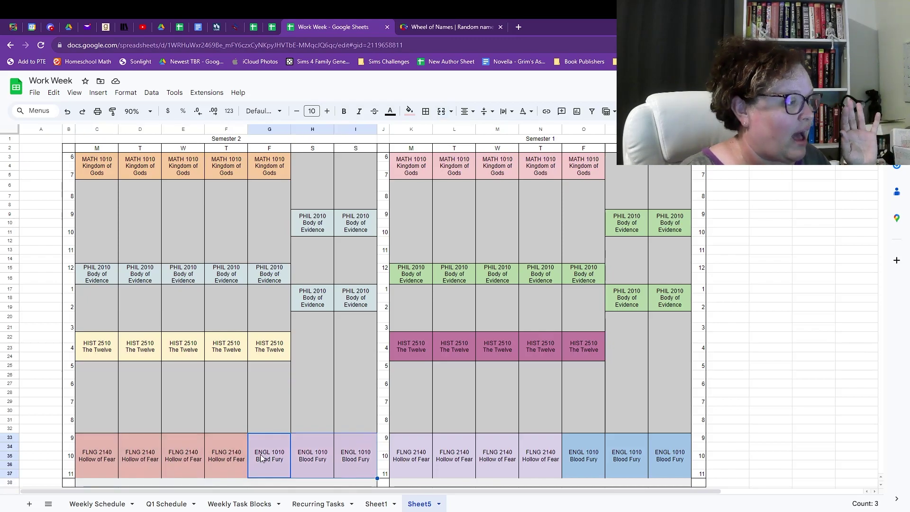
{"action": "type", "text": "ENGL 2510 Rogue Protocol"}
{"action": "left_click", "coordinate": [318, 413]}
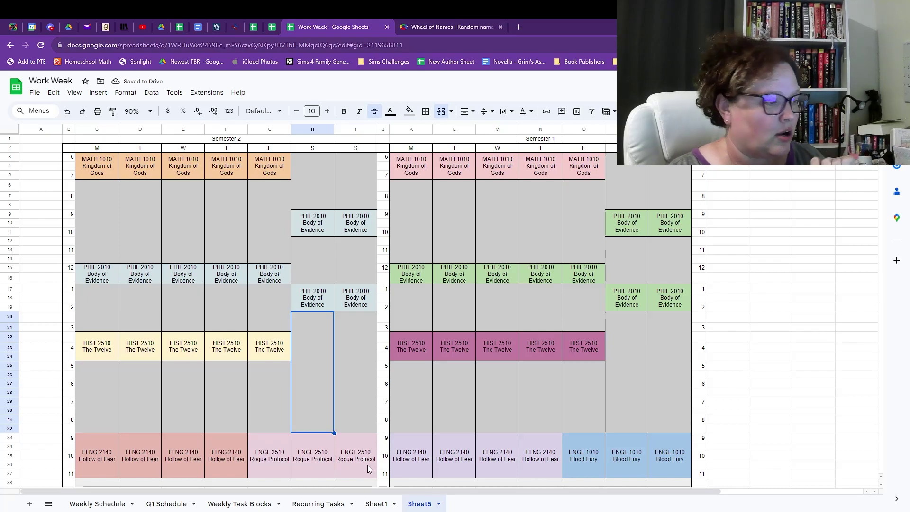
Spin the number wheel and hide the drawn entry, and change the four Semester 2 FLNG 2140 cells to Children of Time.
{"action": "left_click", "coordinate": [465, 27]}
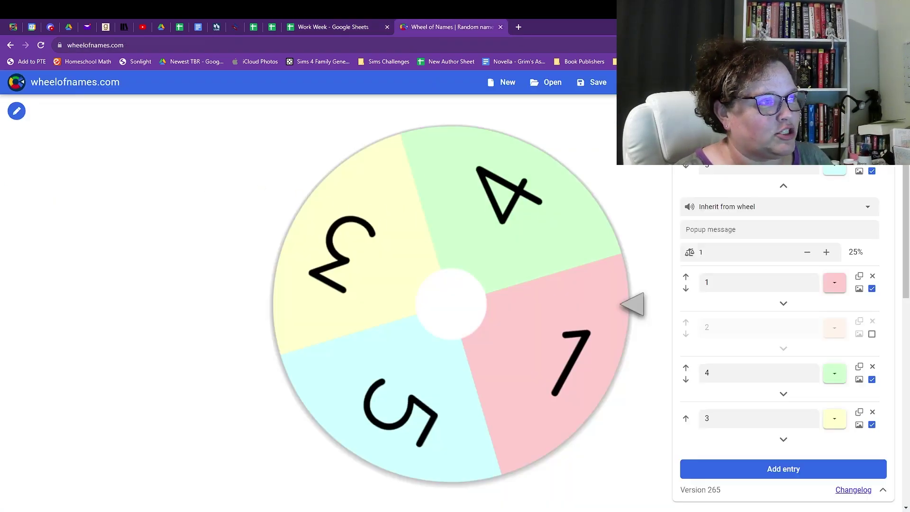
{"action": "key", "text": "ctrl+Return"}
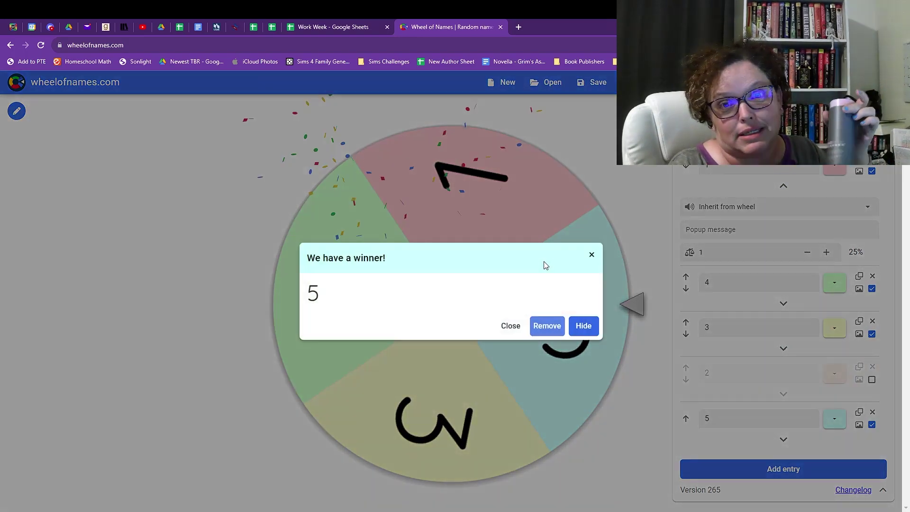
{"action": "left_click", "coordinate": [316, 32]}
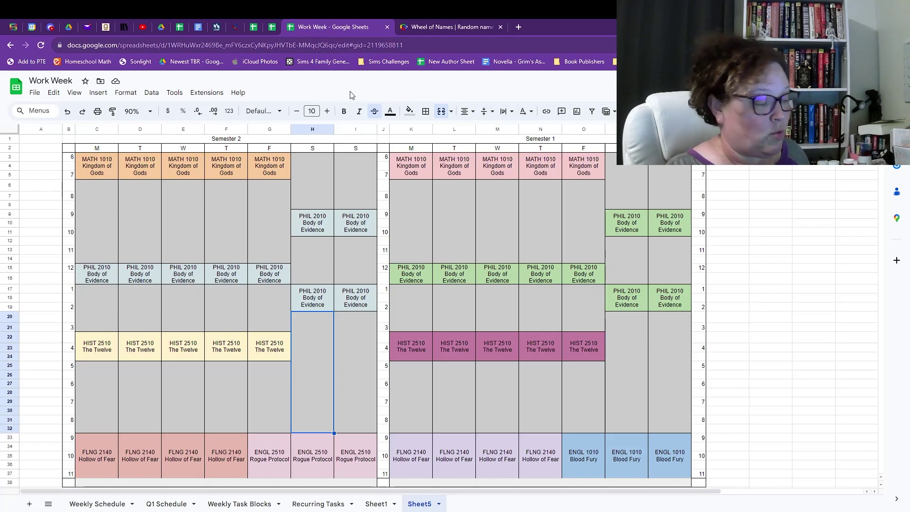
{"action": "left_click", "coordinate": [182, 406]}
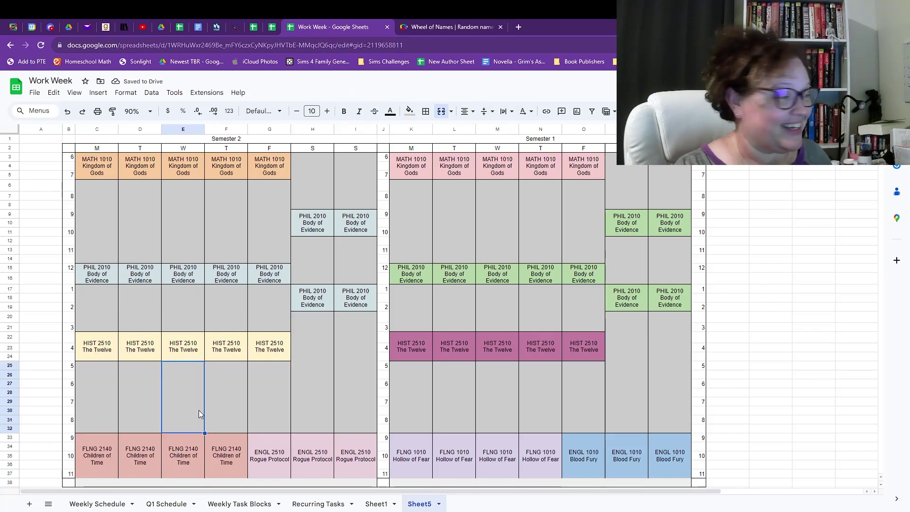
Spin the wheel with its three remaining numbers, hide the drawn entry and return to the Work Week sheet.
{"action": "left_click", "coordinate": [451, 28]}
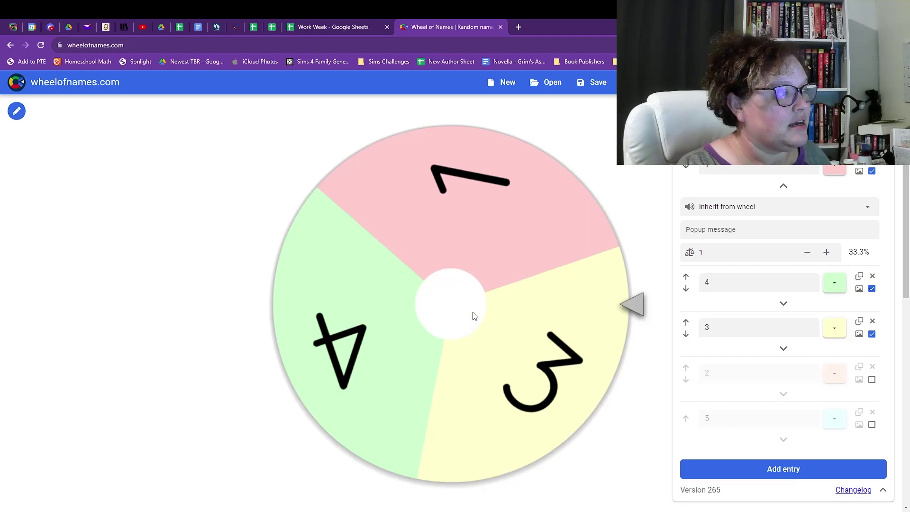
{"action": "left_click", "coordinate": [489, 238]}
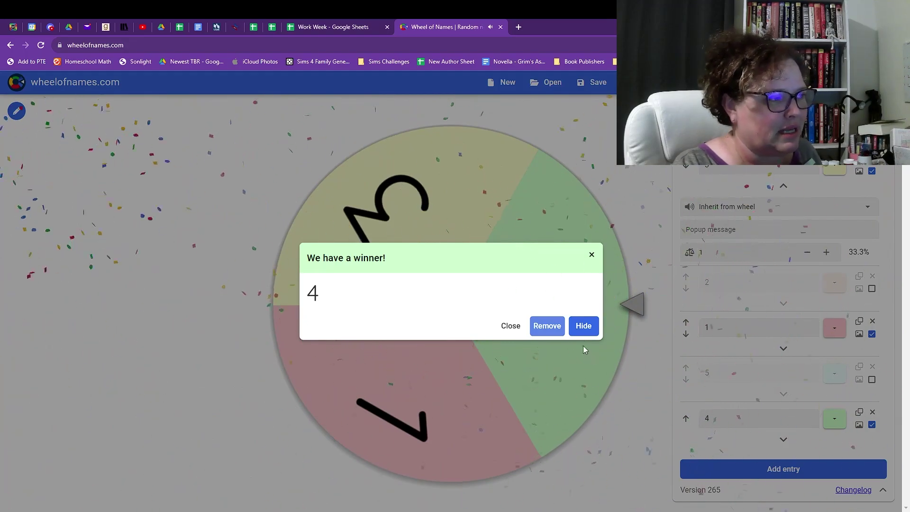
{"action": "left_click", "coordinate": [583, 325]}
{"action": "key", "text": "ctrl+shift+Tab"}
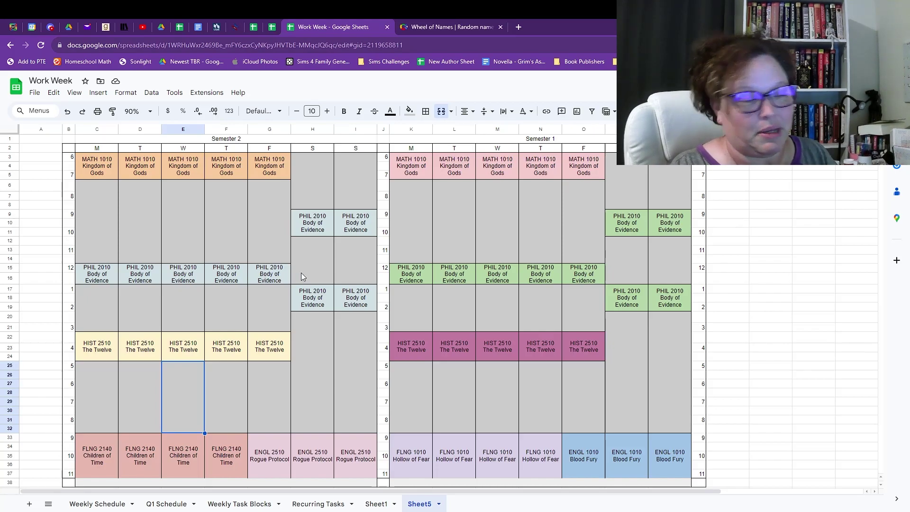
Replace the five weekday Semester 2 MATH 1010 Kingdom of Gods cells with ANTH 1500 Parable of the Talents.
{"action": "left_click", "coordinate": [104, 163]}
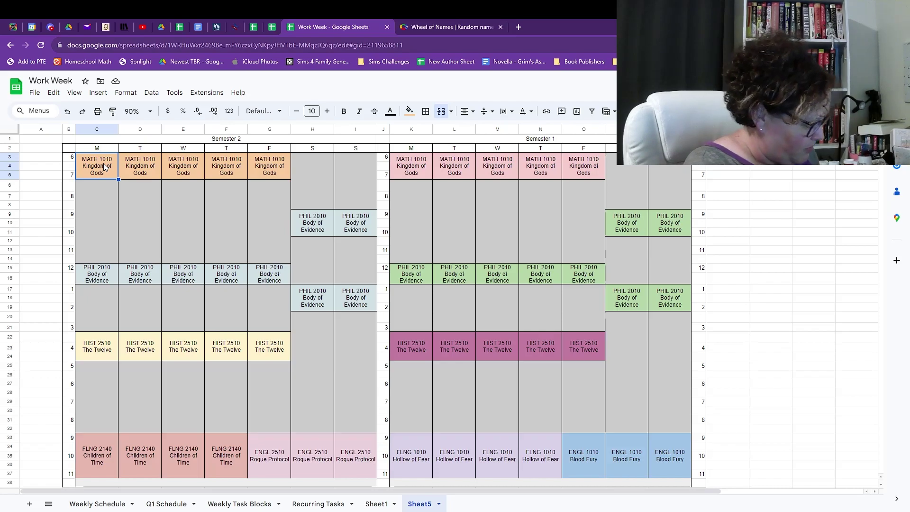
{"action": "type", "text": "F"}
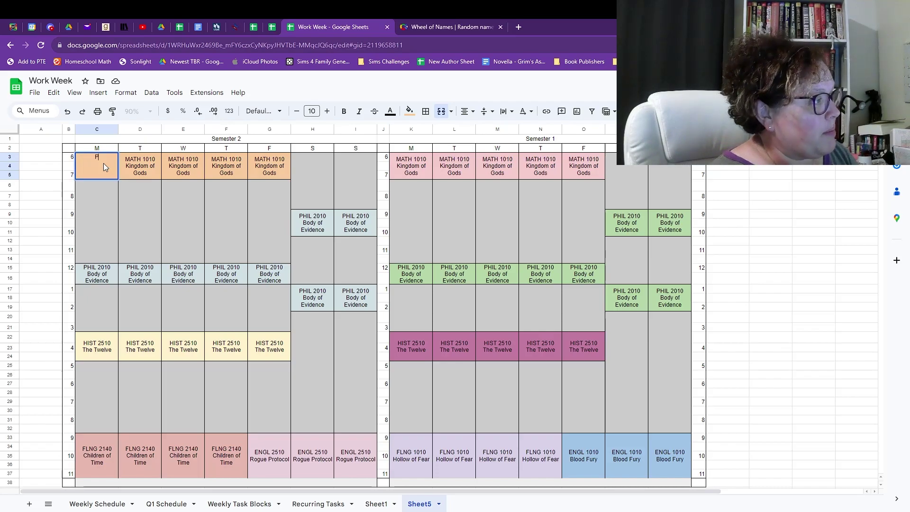
{"action": "type", "text": "ANTH 1500 Parable of the Talents\tANTH 1500 Parable of the Talents\tANTH 1500 Parable of the Talents\tANTH 1500 Parable of the Talents\tANTH 1500 Parable of the Talents"}
{"action": "left_click", "coordinate": [255, 215]}
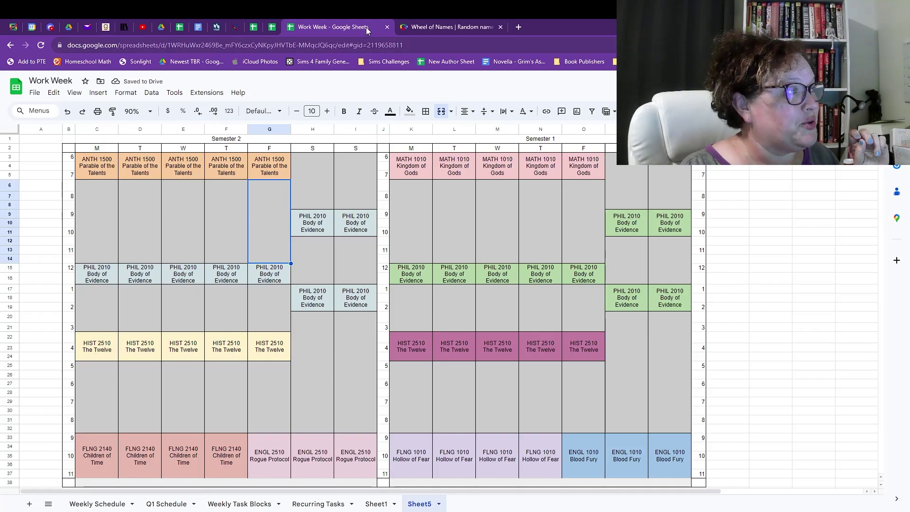
Spin the number wheel with entries 1 and 3 remaining, hide the drawn entry and return to the Work Week sheet.
{"action": "left_click", "coordinate": [436, 29]}
{"action": "left_click", "coordinate": [472, 262]}
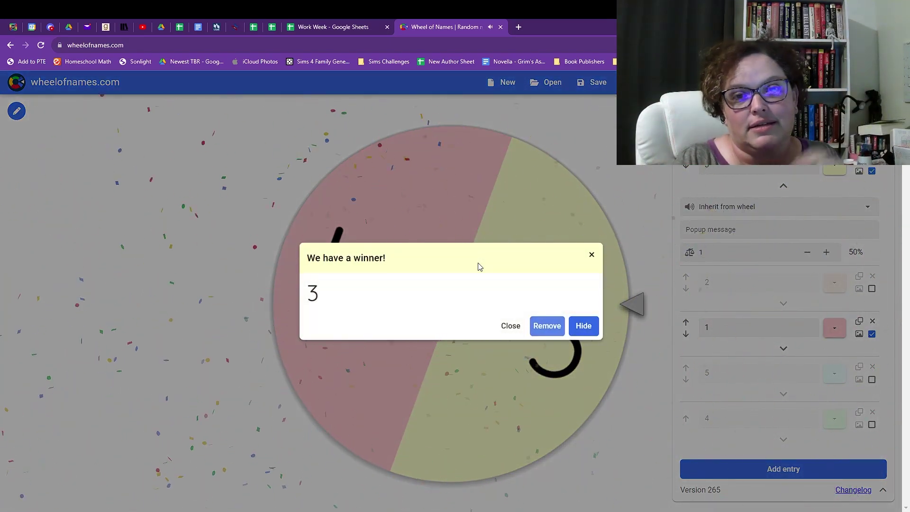
{"action": "left_click", "coordinate": [583, 326]}
{"action": "left_click", "coordinate": [344, 27]}
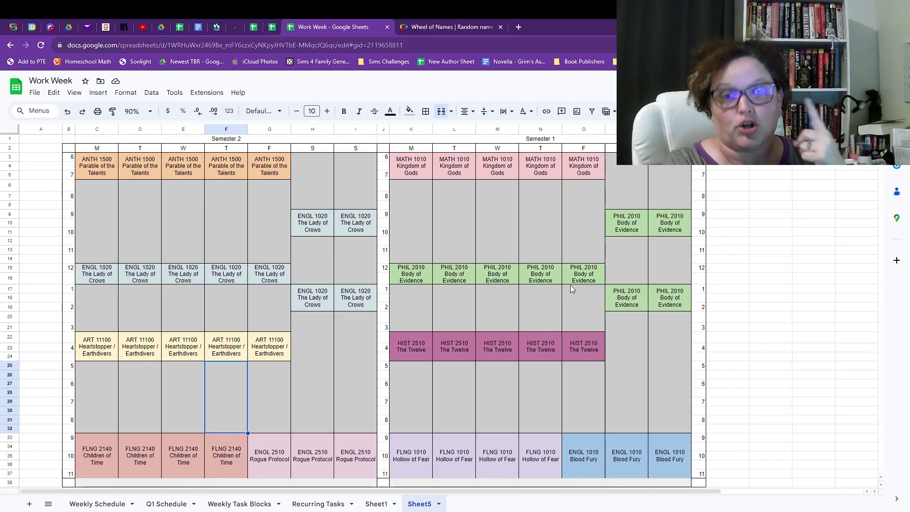
{"action": "left_click", "coordinate": [313, 224]}
{"action": "left_click", "coordinate": [218, 351]}
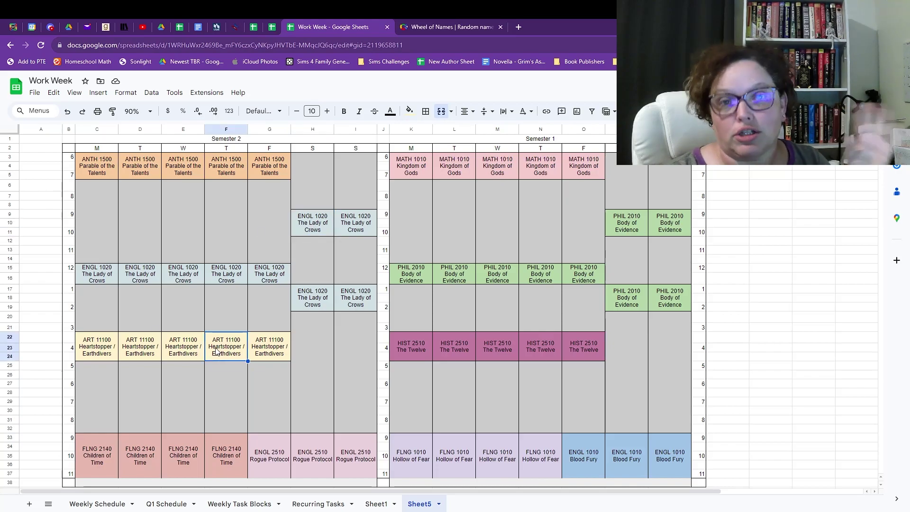